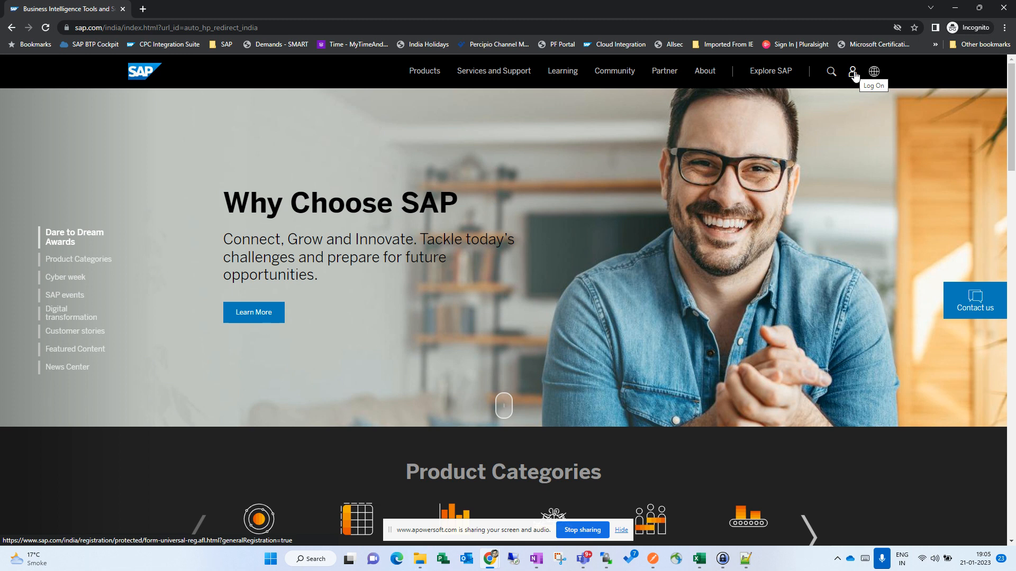
Open the new-account registration form from the Log On icon on sap.com
left_click(854, 71)
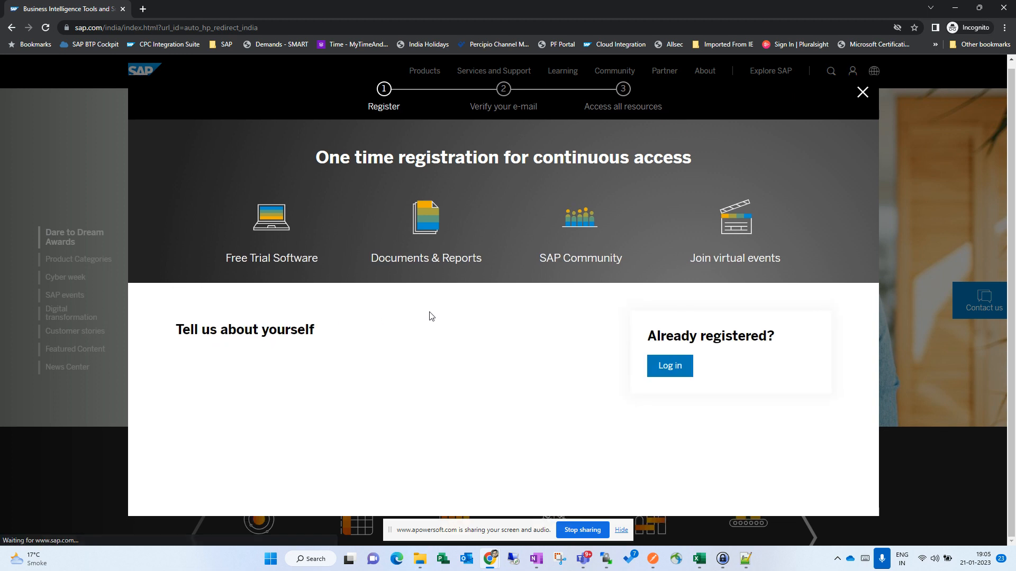
Enter the business e-mail, first name, last name and company Self
scroll(431, 316, "down", 1)
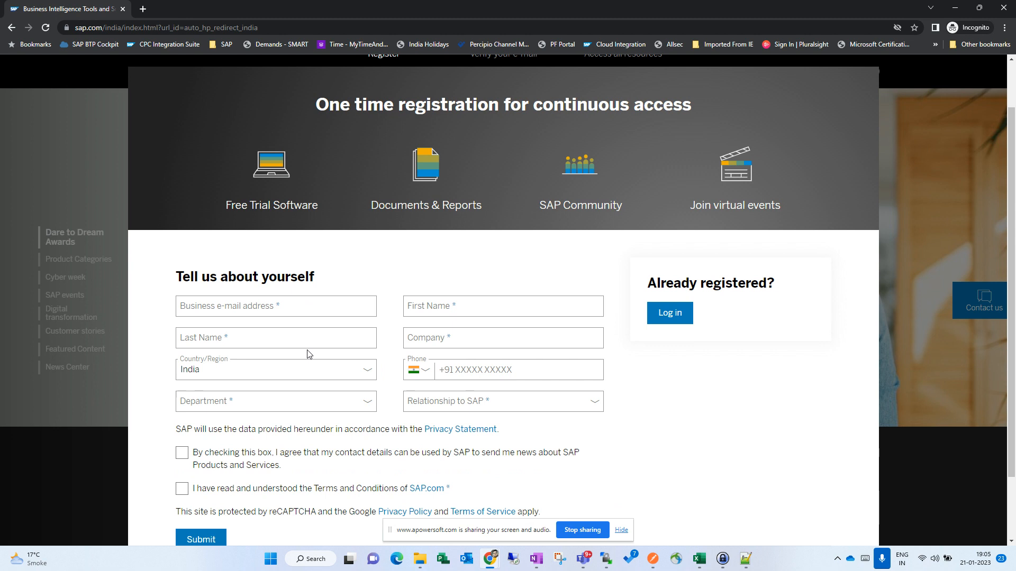
left_click(258, 308)
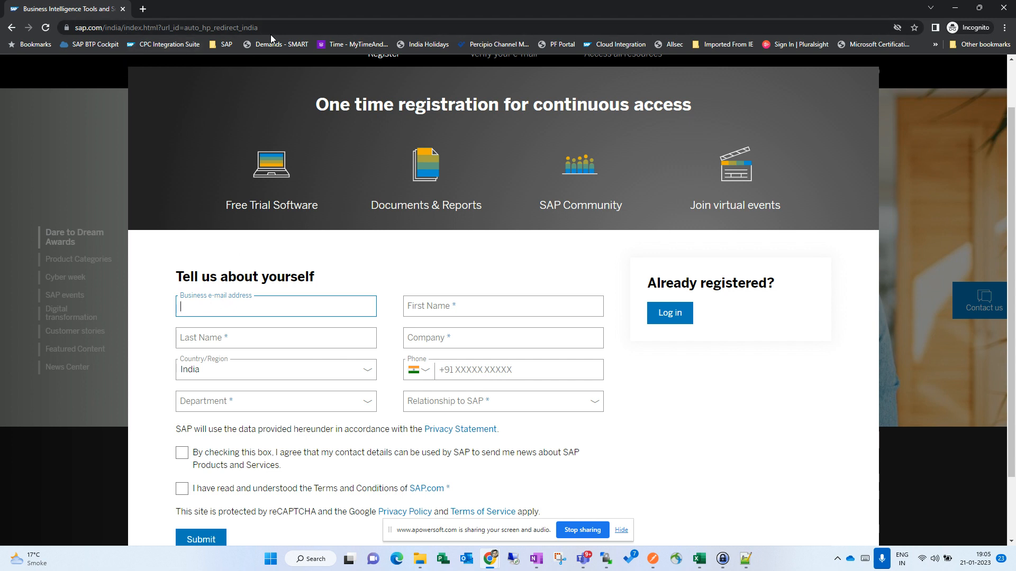
left_click(202, 309)
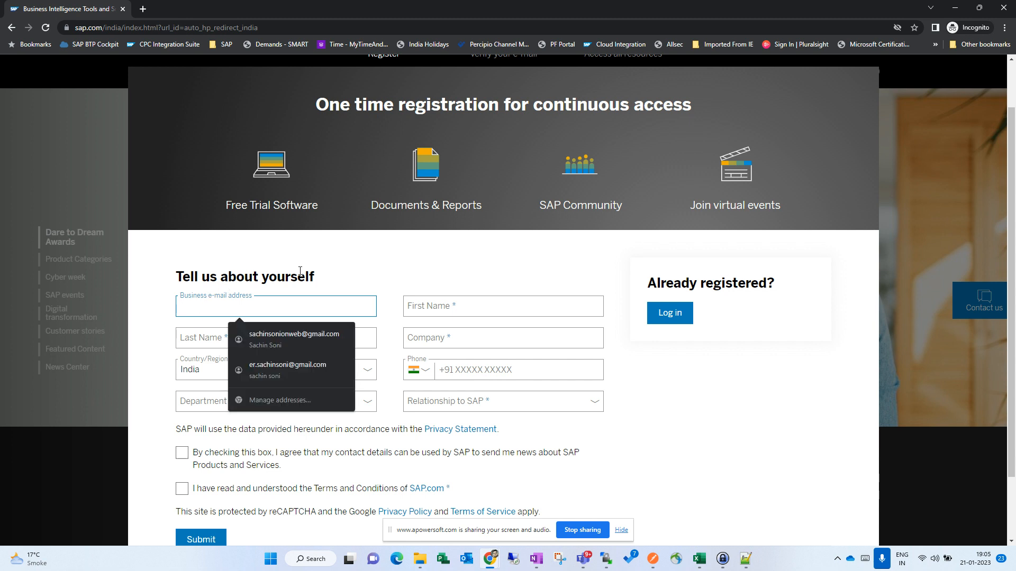
left_click(347, 277)
left_click(199, 309)
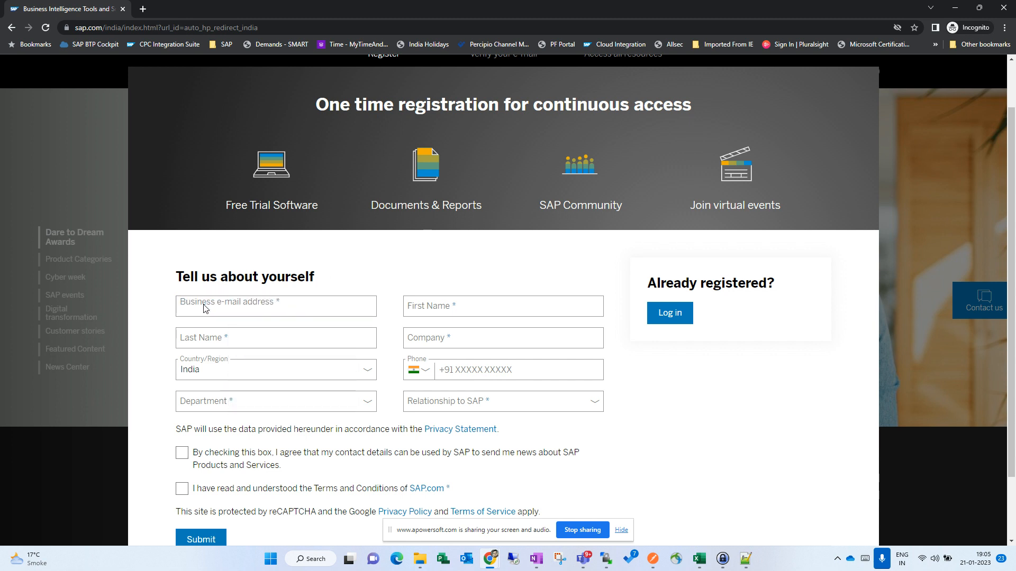
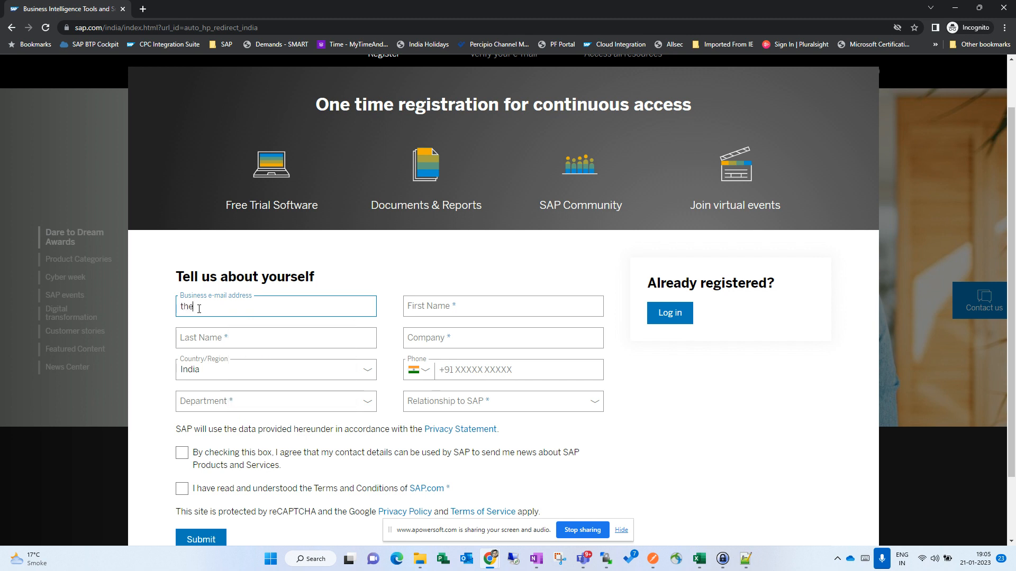
key("Tab")
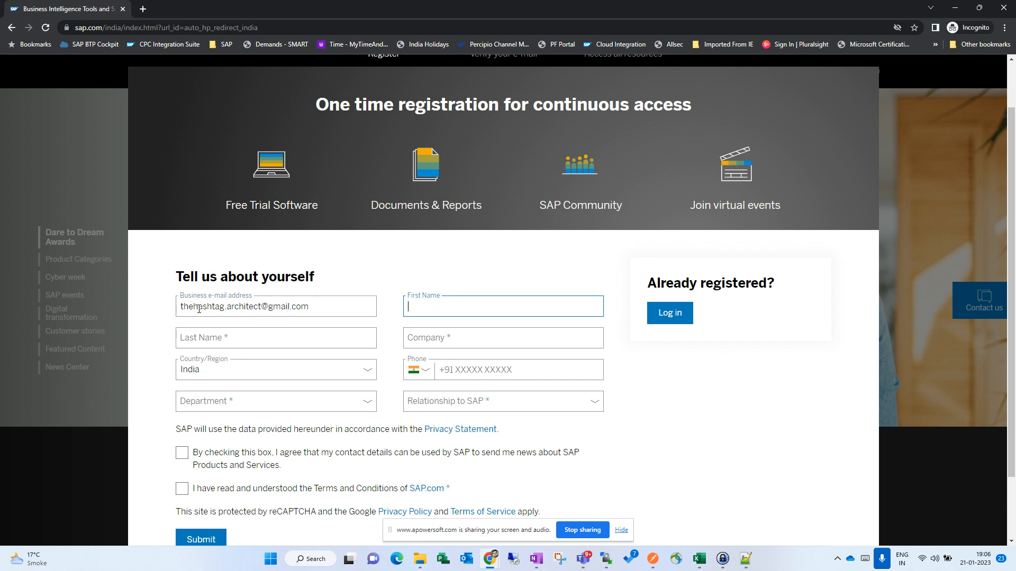
key("Tab")
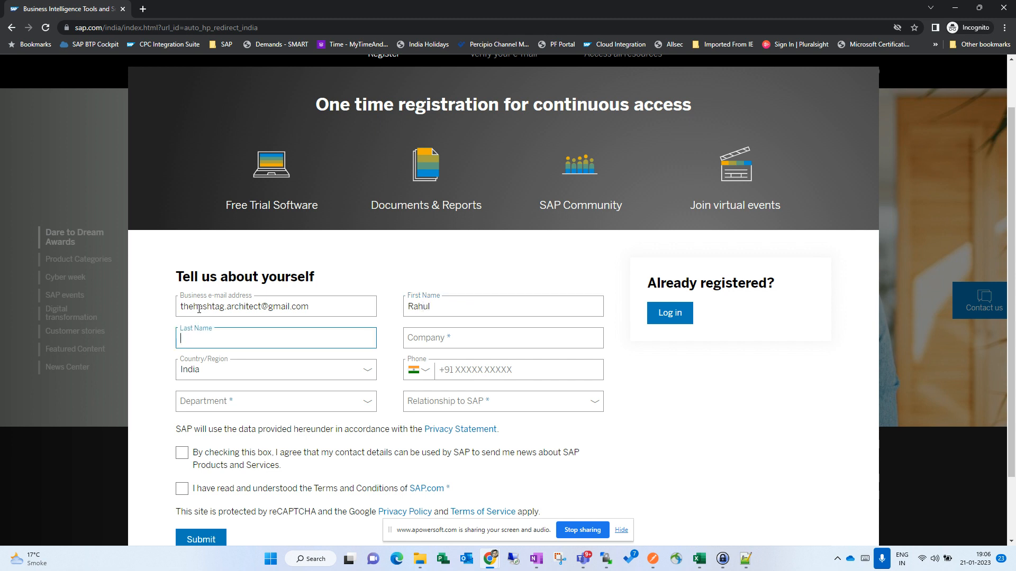
key("Tab")
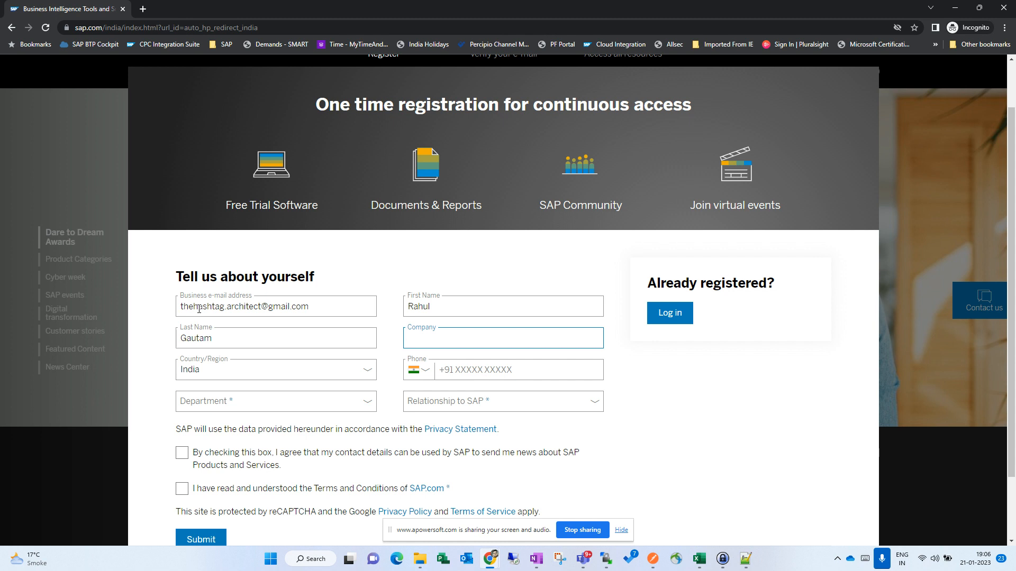
type("Self")
key("Tab")
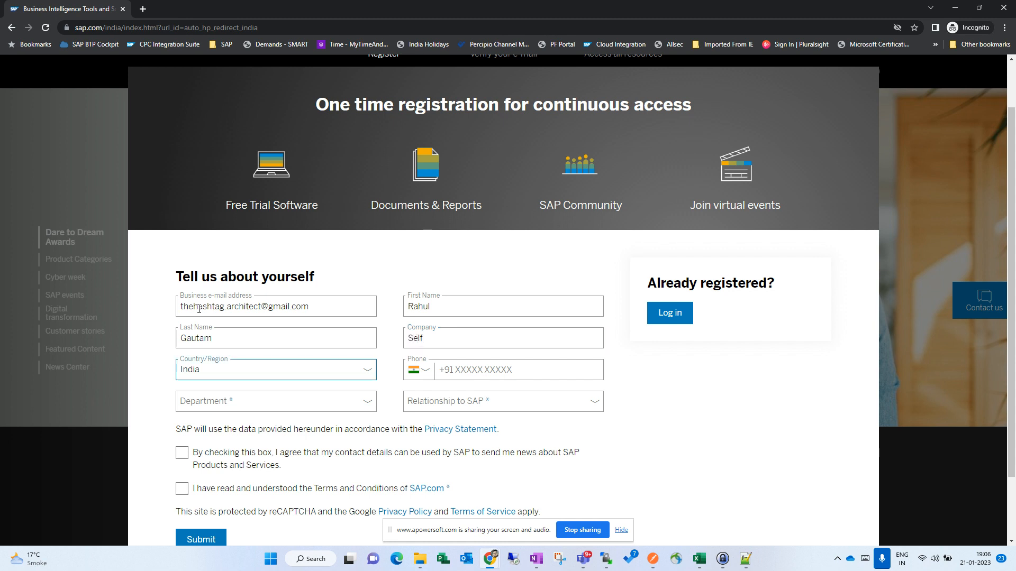
Enter the phone number, then choose department Consulting and relationship Consultant
left_click(499, 370)
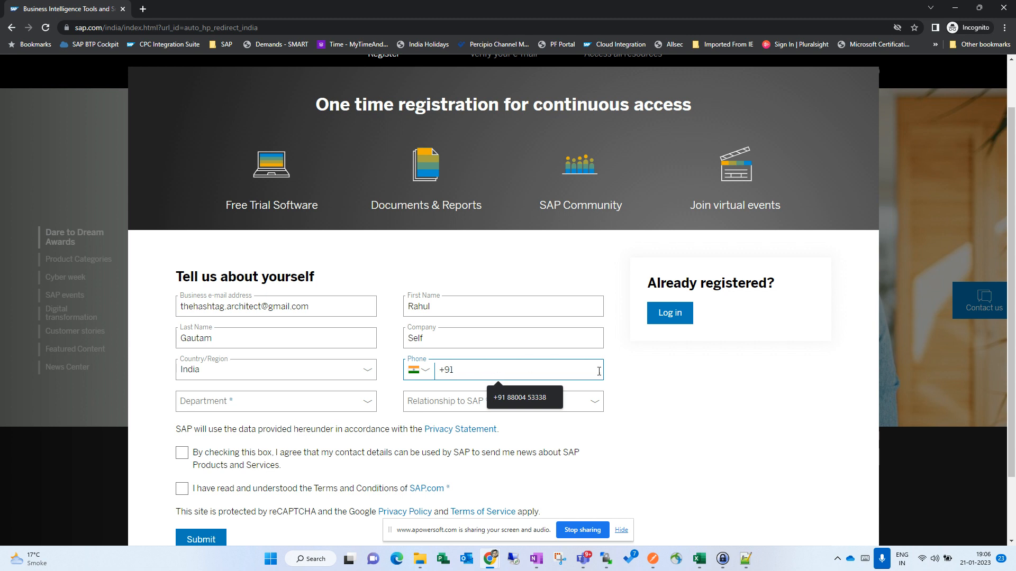
left_click(638, 386)
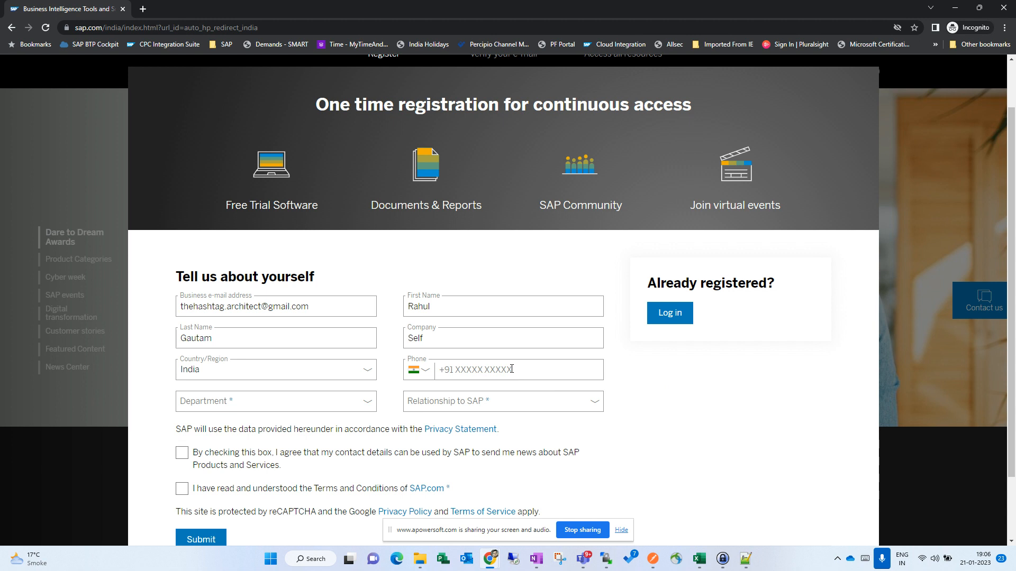
left_click(511, 369)
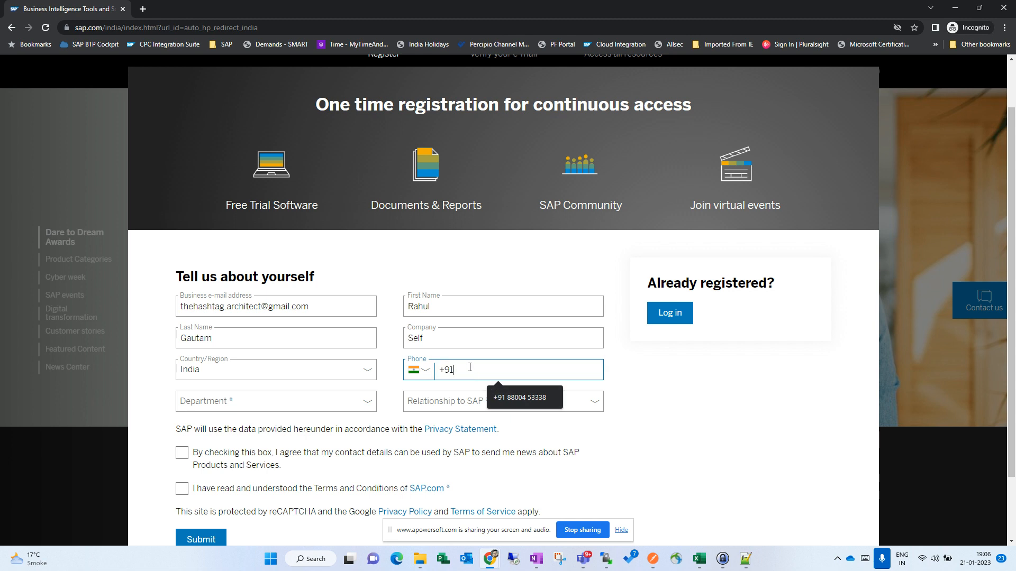
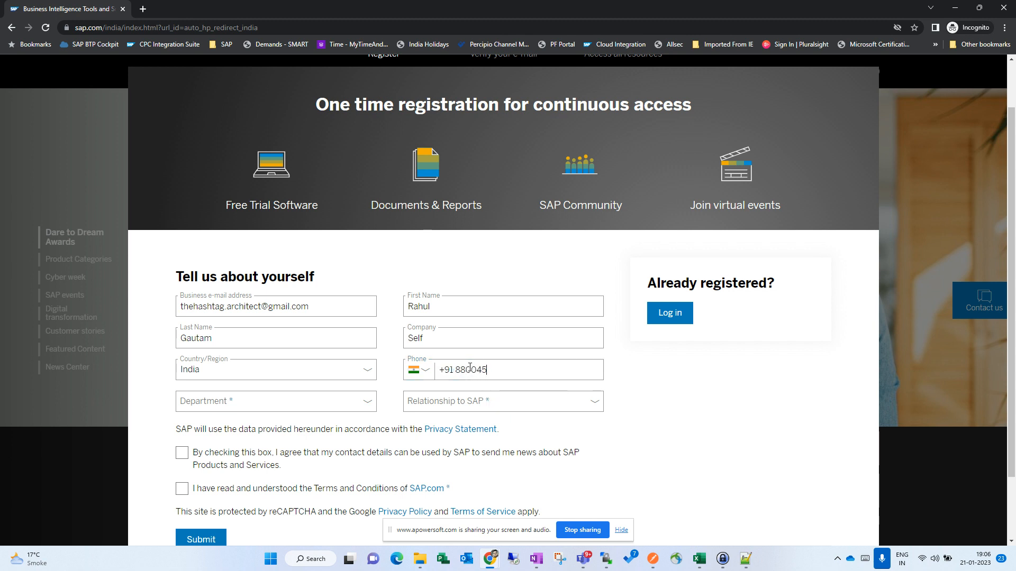
left_click(286, 403)
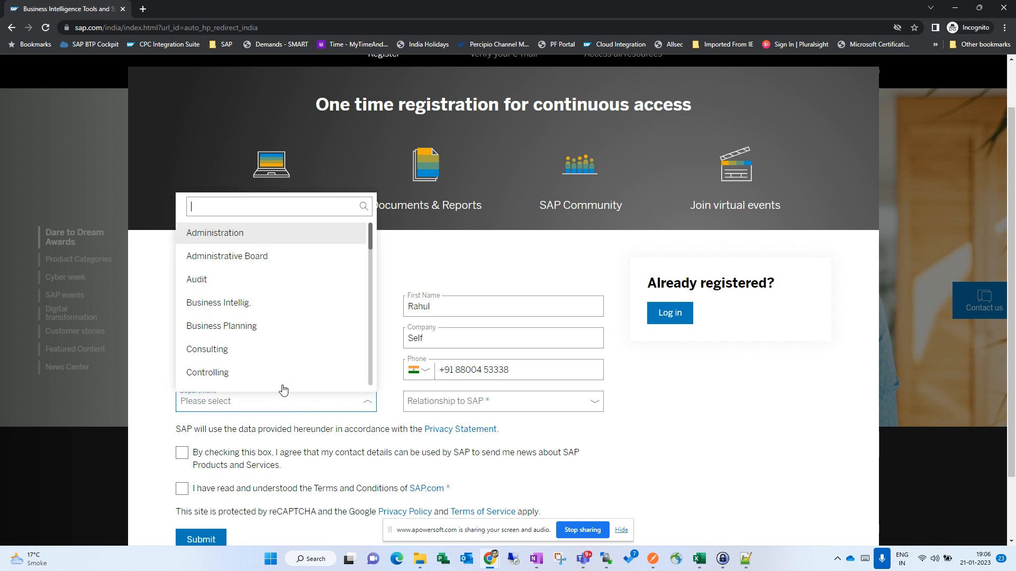
left_click(232, 352)
left_click(487, 408)
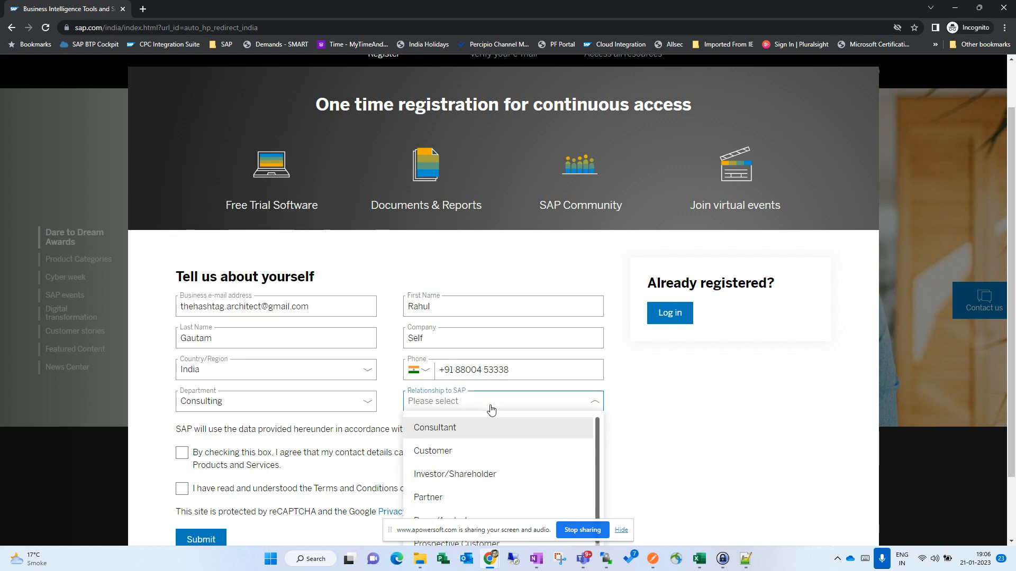
left_click(445, 438)
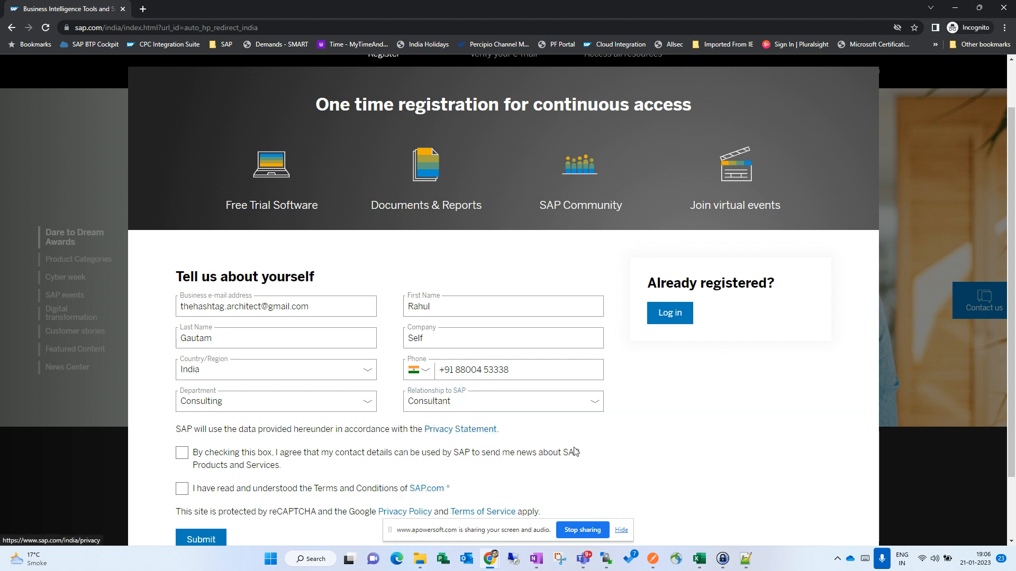
scroll(784, 435, "down", 1)
Agree to SAP news and the SAP.com Terms and Conditions, then submit the registration
left_click(181, 379)
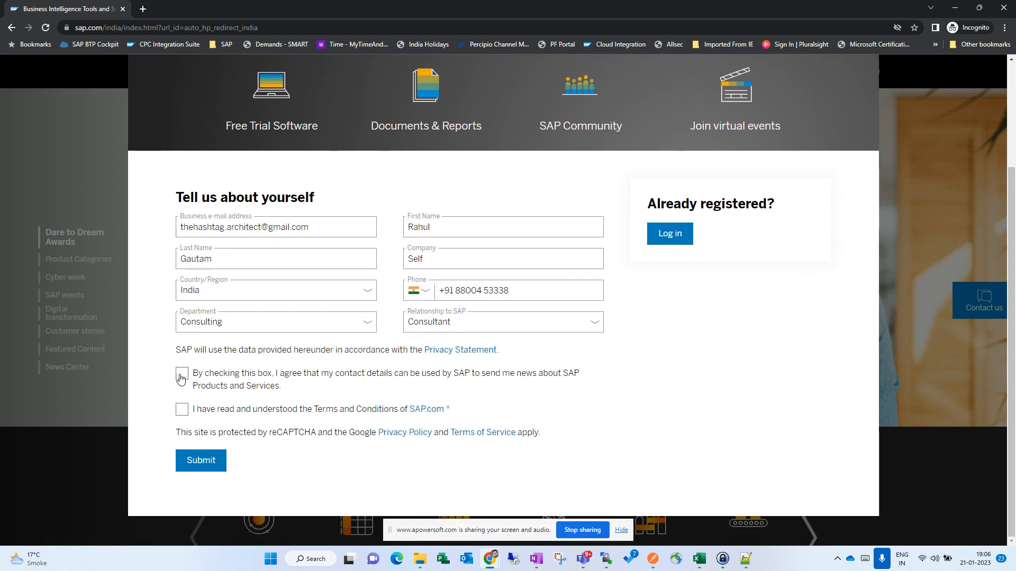
left_click(181, 409)
left_click(202, 460)
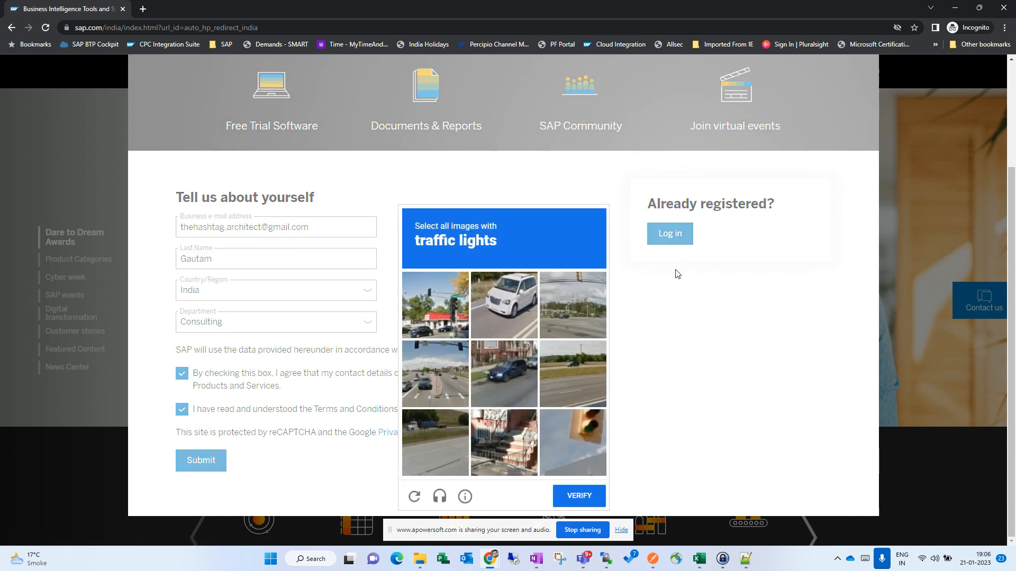
Pass the reCAPTCHA by selecting the four traffic-light images and verifying
left_click(446, 303)
left_click(588, 284)
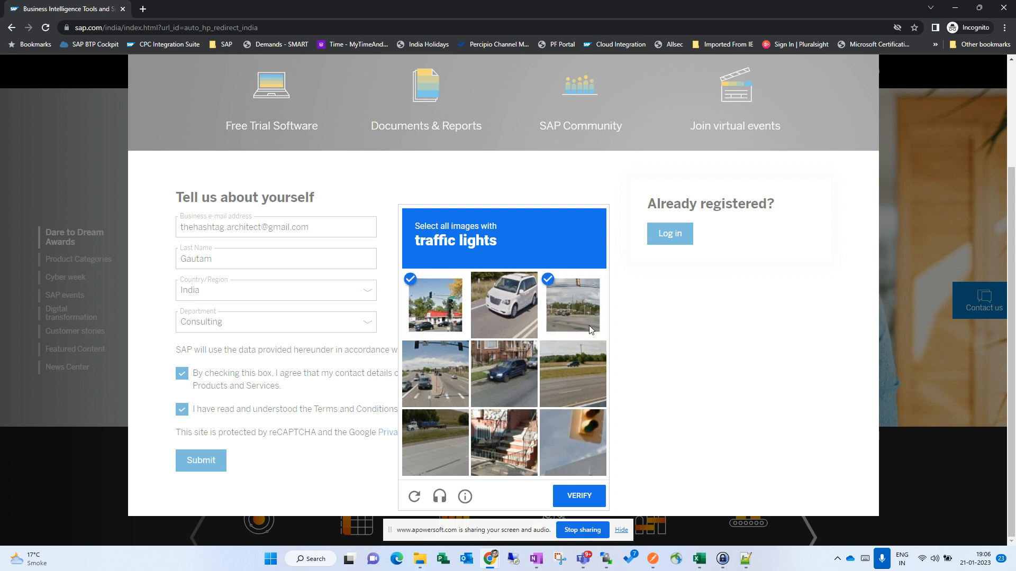
left_click(577, 449)
left_click(418, 354)
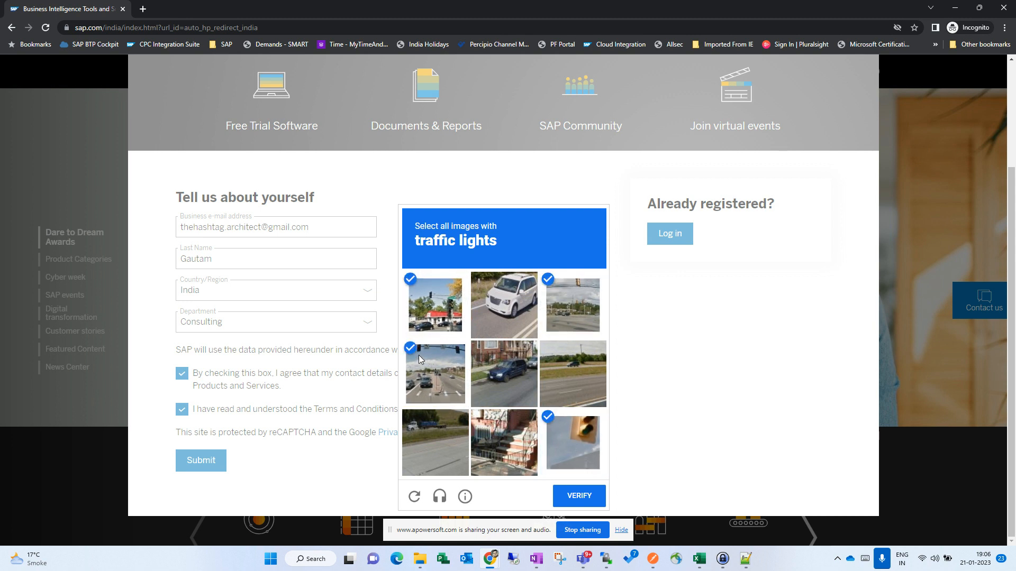
left_click(584, 496)
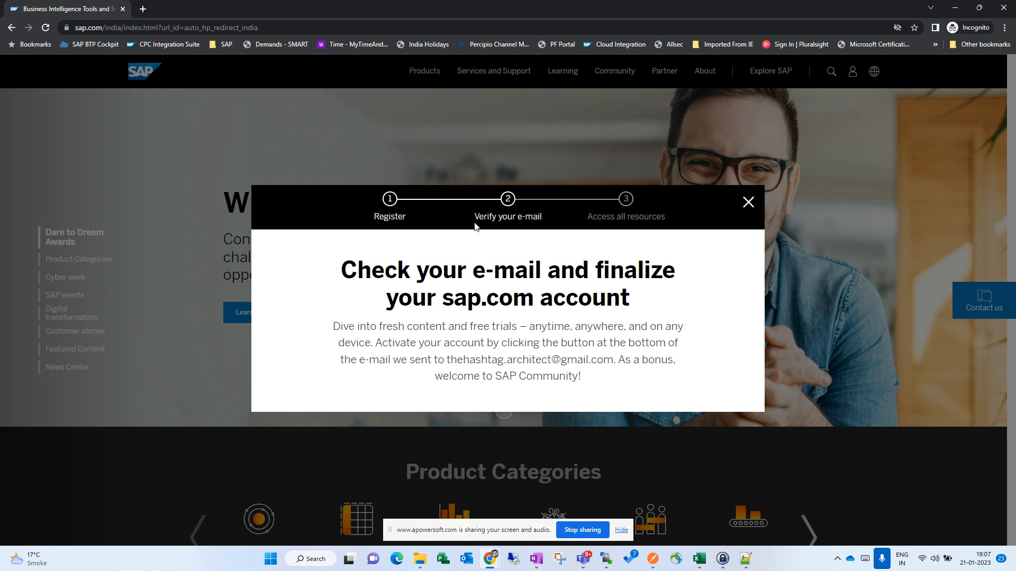
Switch to the Gmail activation e-mail and follow its account activation link
left_click(142, 9)
key("alt+Tab")
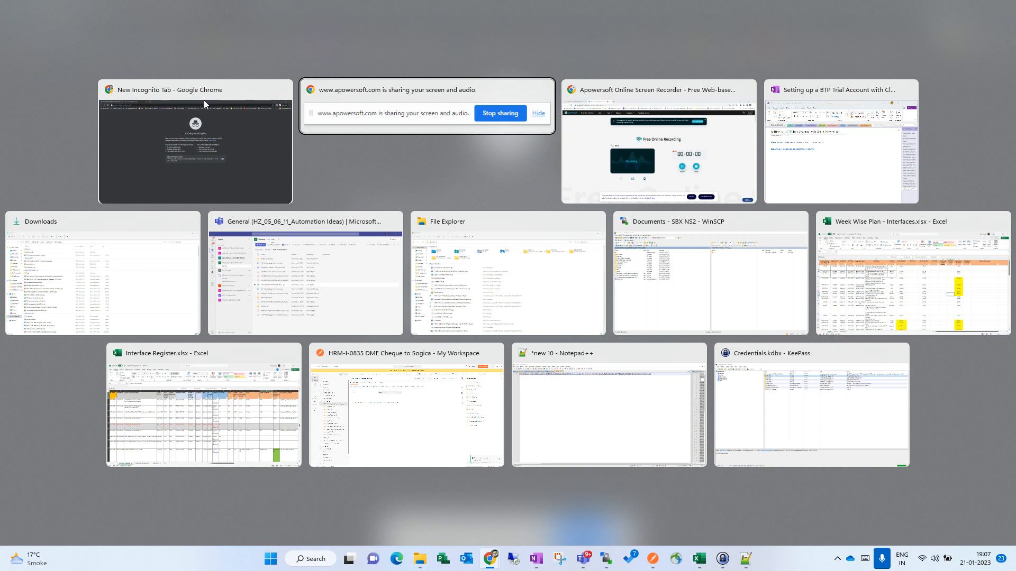
key("Tab")
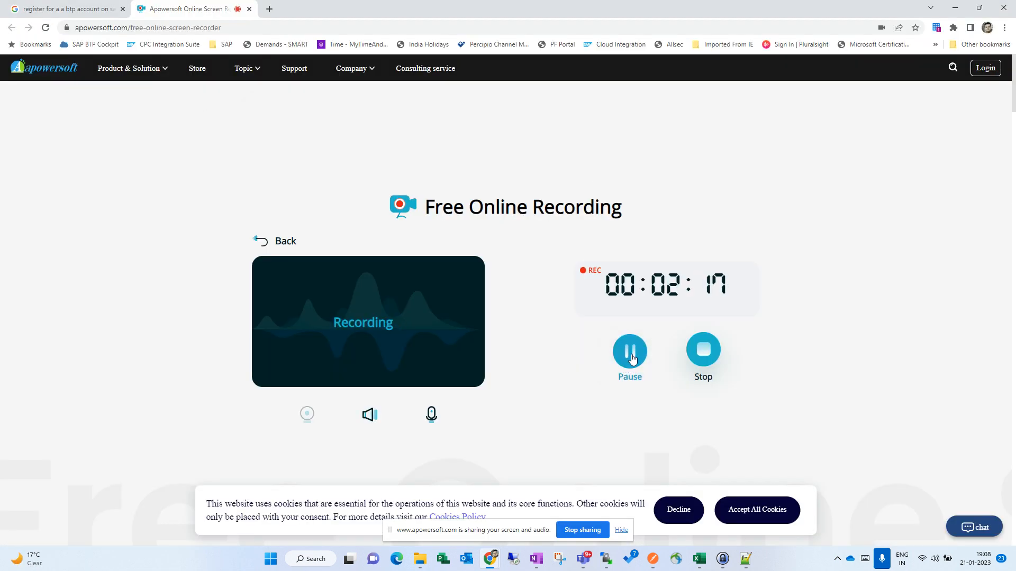
key("alt+Tab")
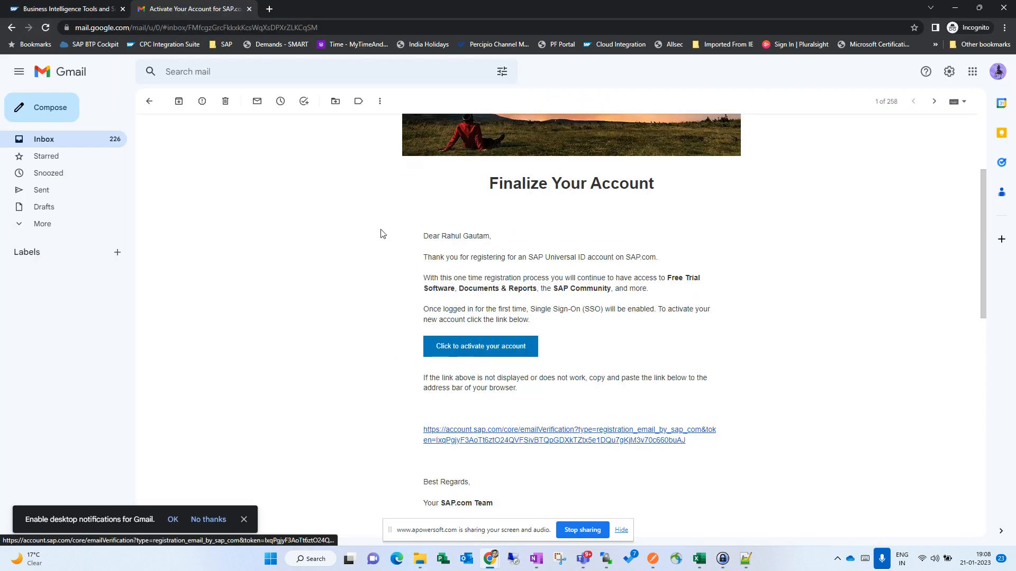
scroll(741, 291, "up", 2)
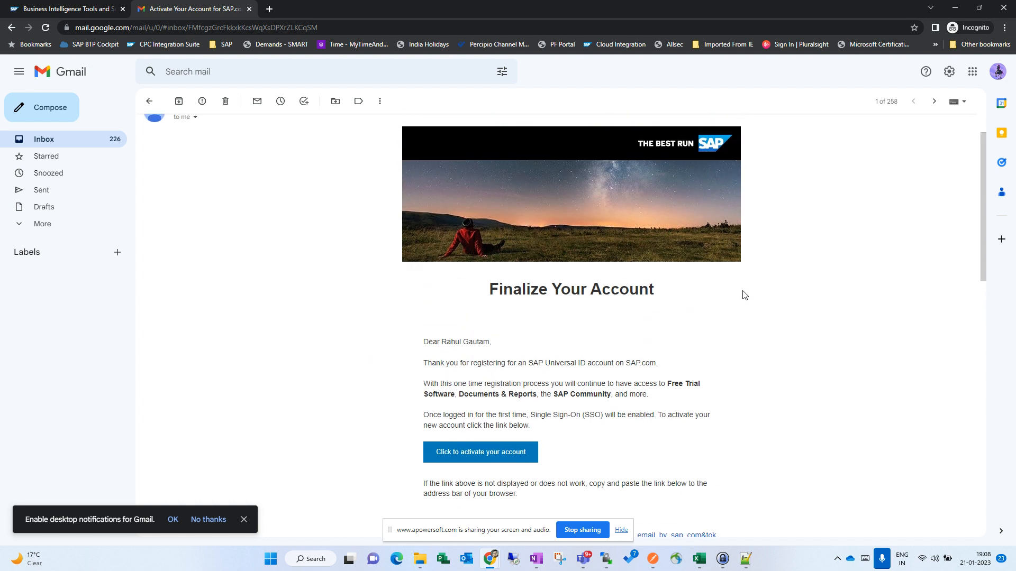
scroll(682, 356, "down", 2)
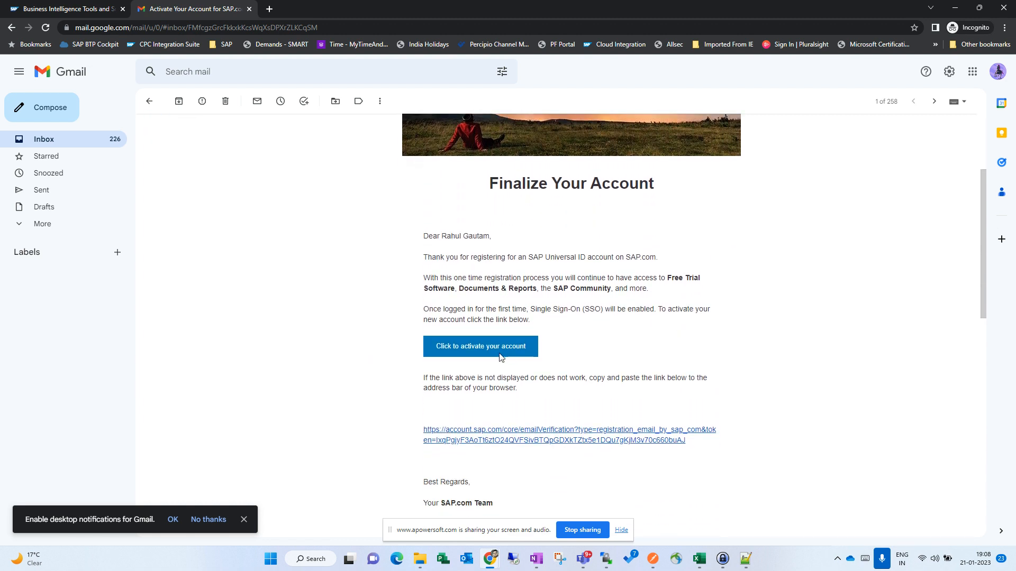
left_click(472, 347)
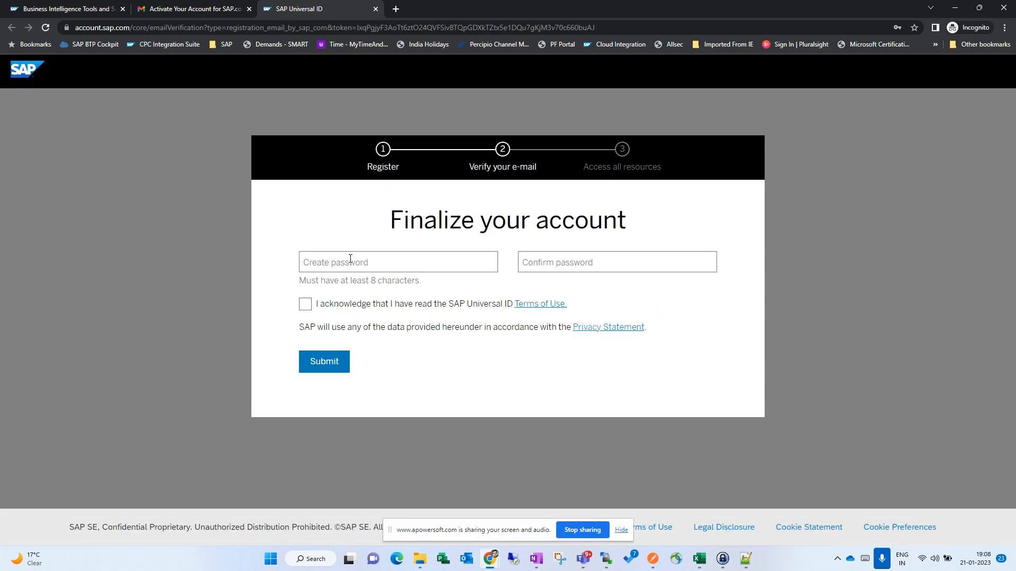
Create and confirm the account password, accept the Universal ID terms of use, and submit
left_click(352, 260)
type("•••••")
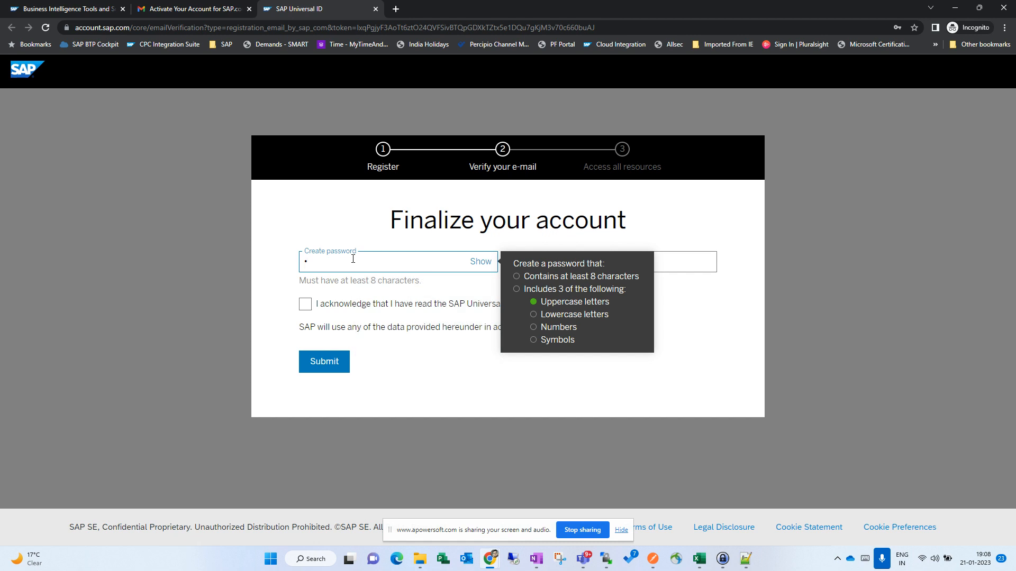
type("•••")
key("Tab")
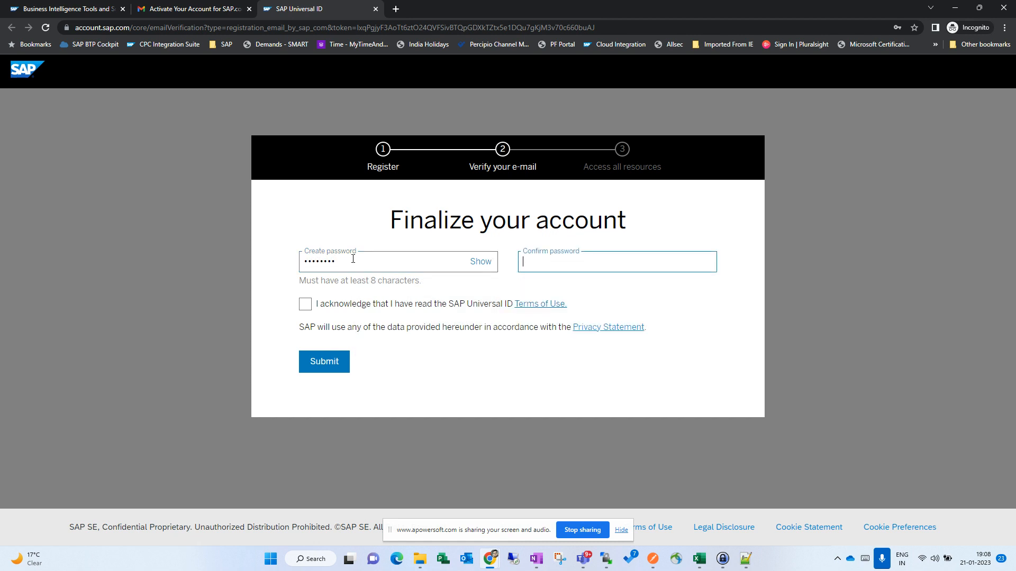
type("••••••")
left_click(305, 304)
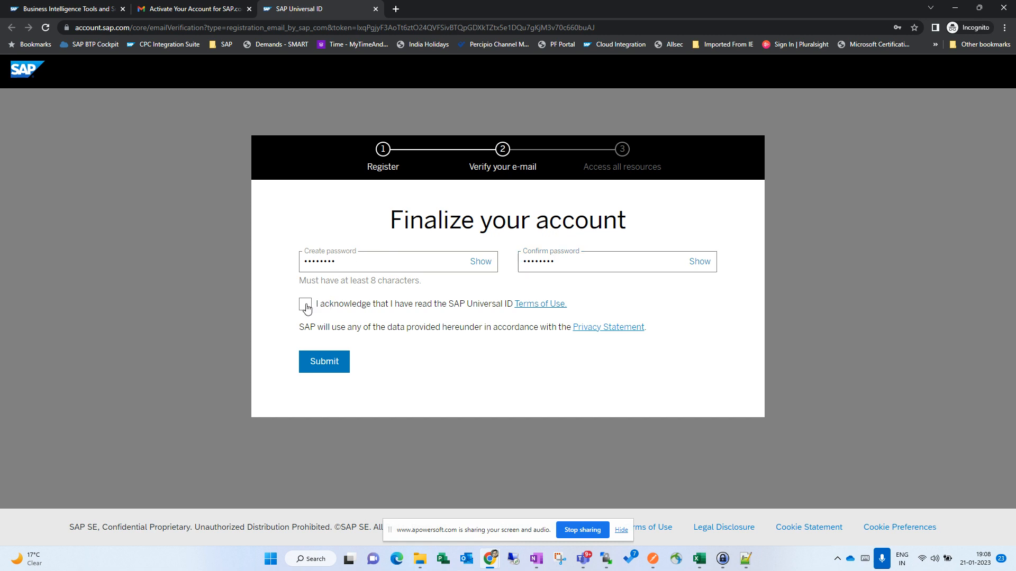
left_click(324, 370)
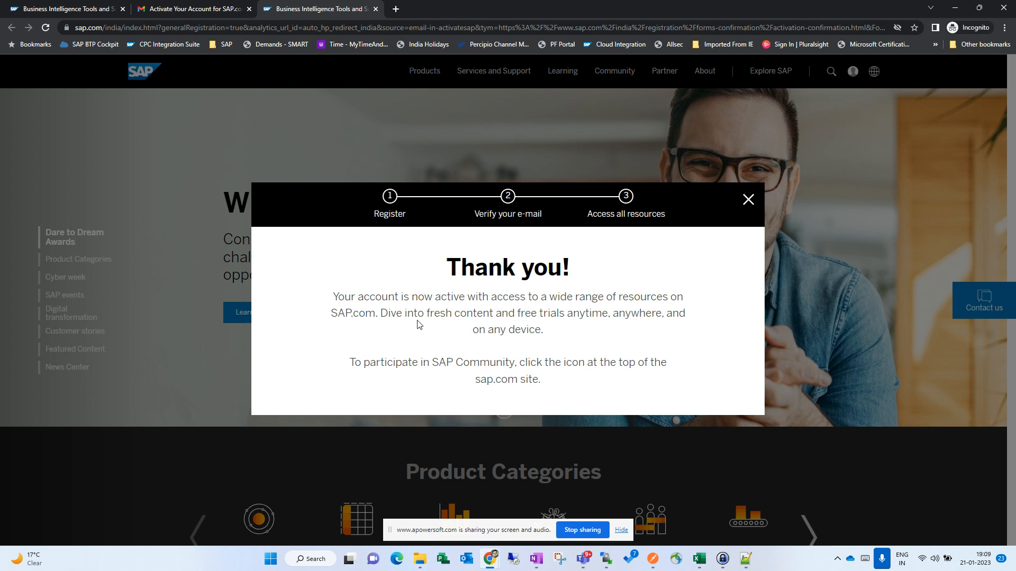
Close the thank-you dialog, sign out of the trial account, and choose to sign in again
left_click(747, 202)
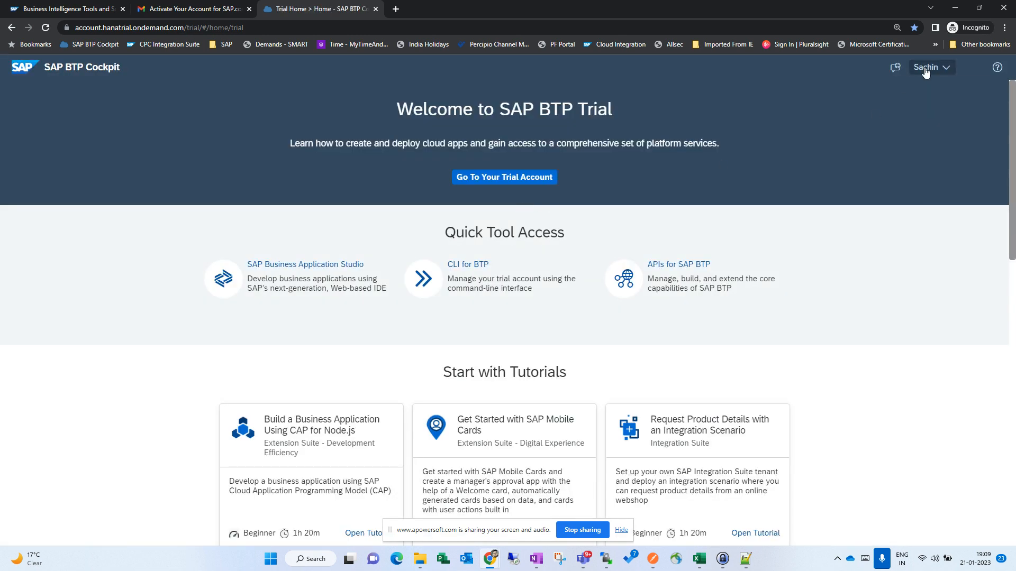
left_click(947, 71)
left_click(944, 180)
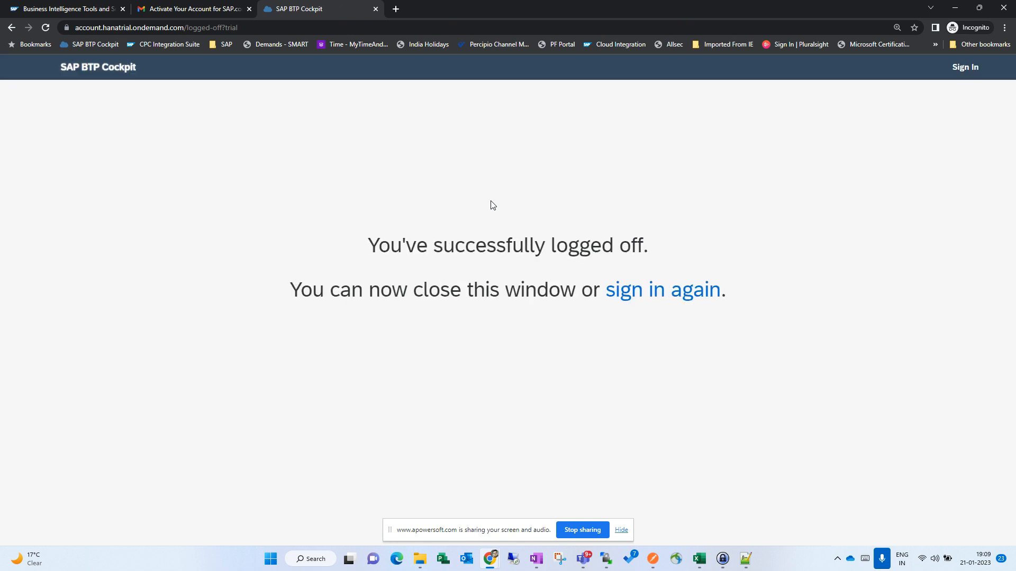
left_click(645, 305)
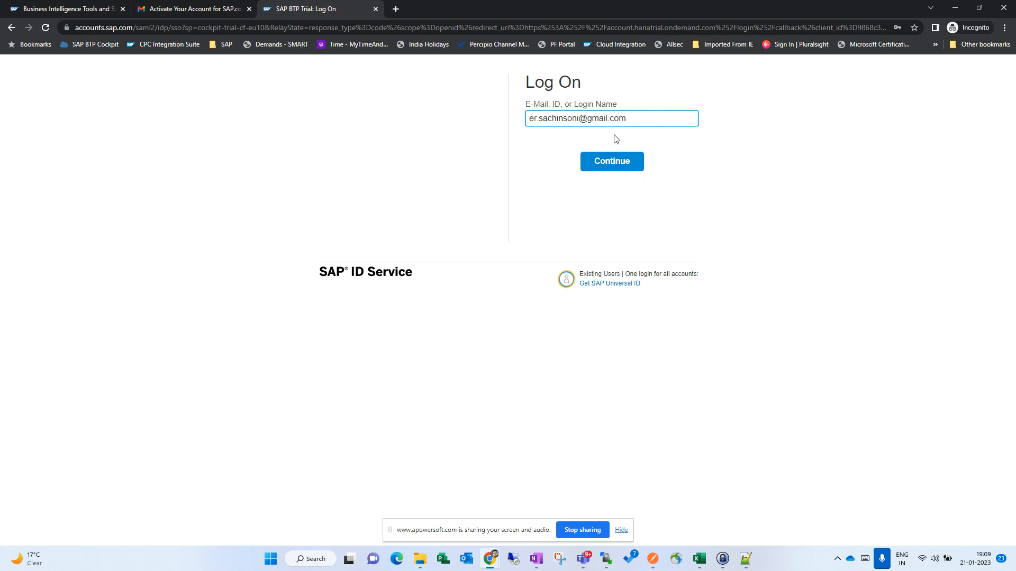
Sign in with a different account's e-mail address and password
key("ctrl+a")
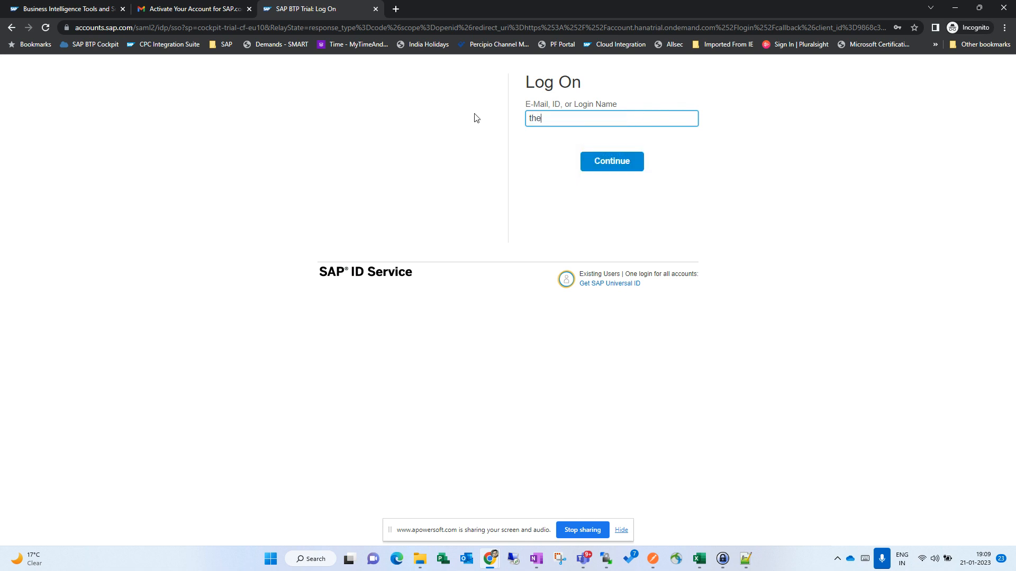
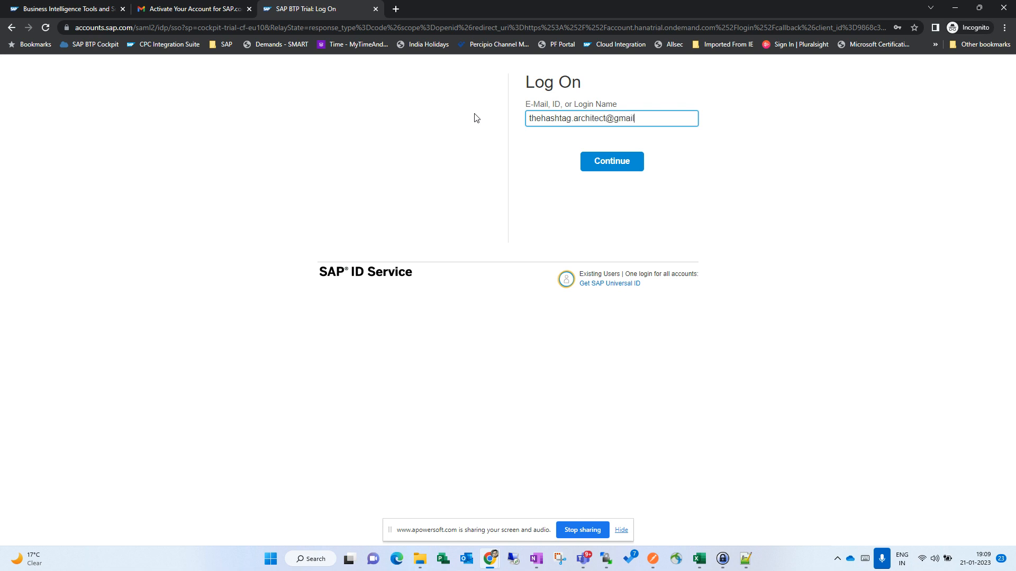
left_click(598, 168)
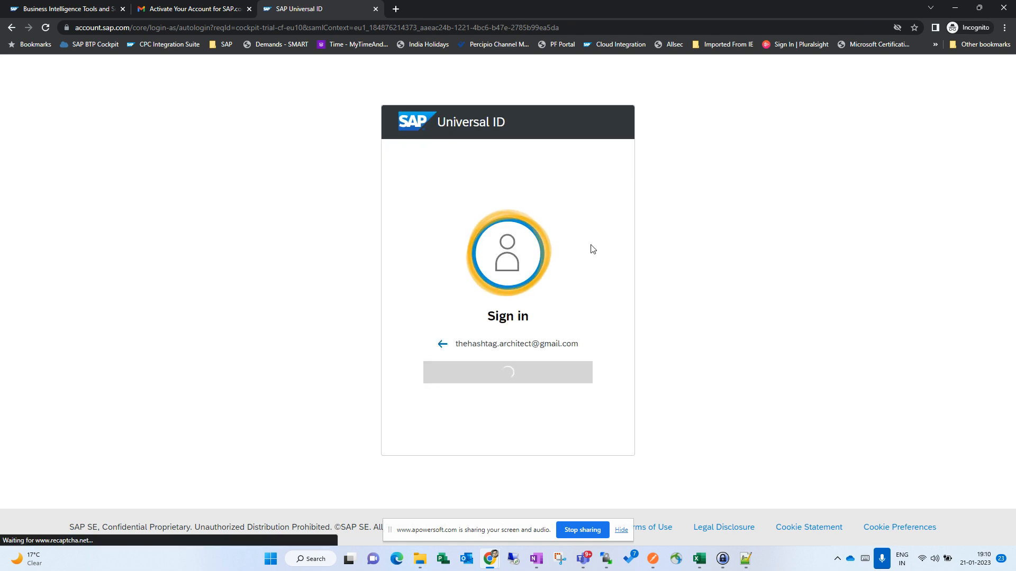
left_click(560, 312)
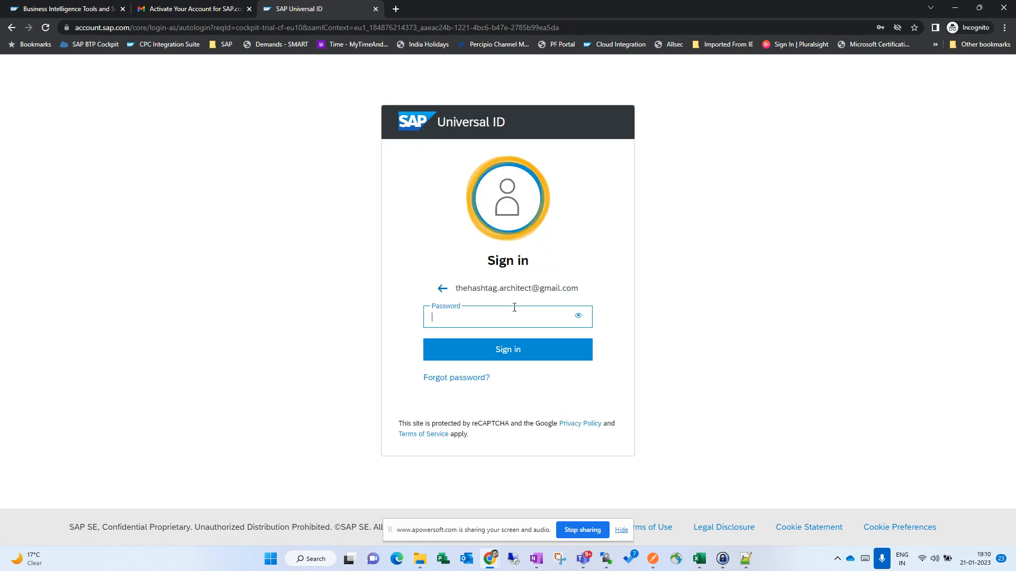
type("••")
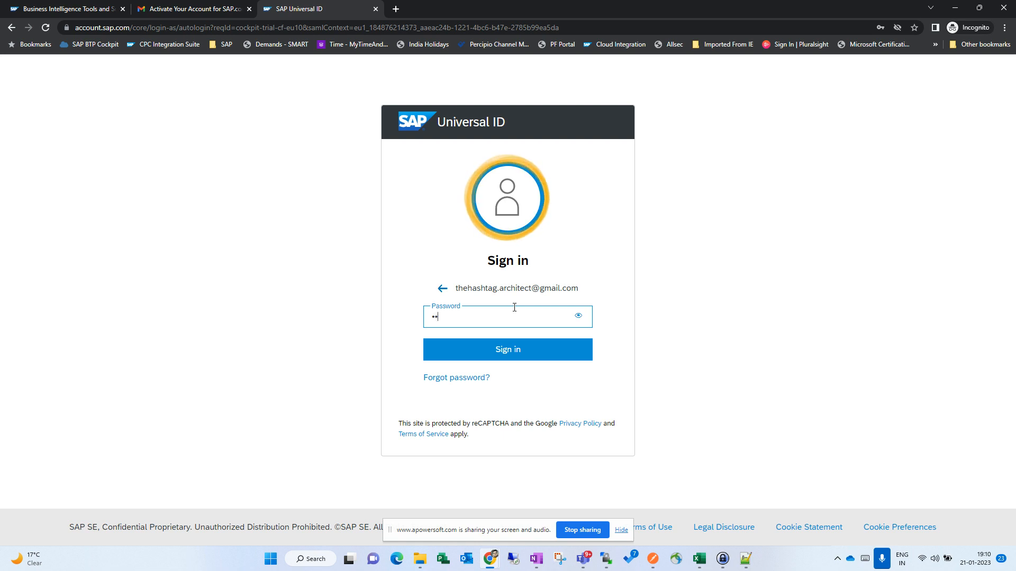
type("••••••")
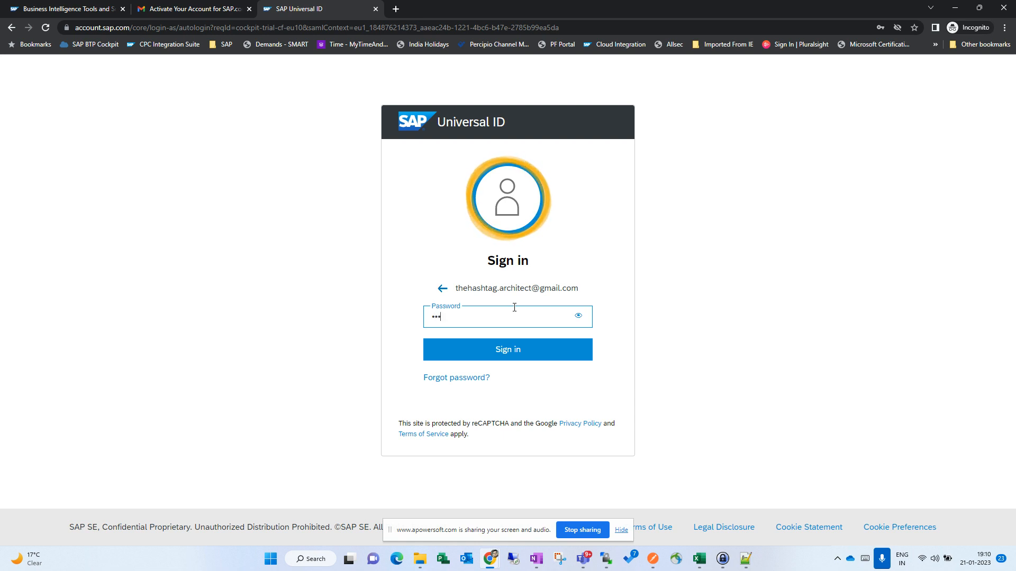
key("Return")
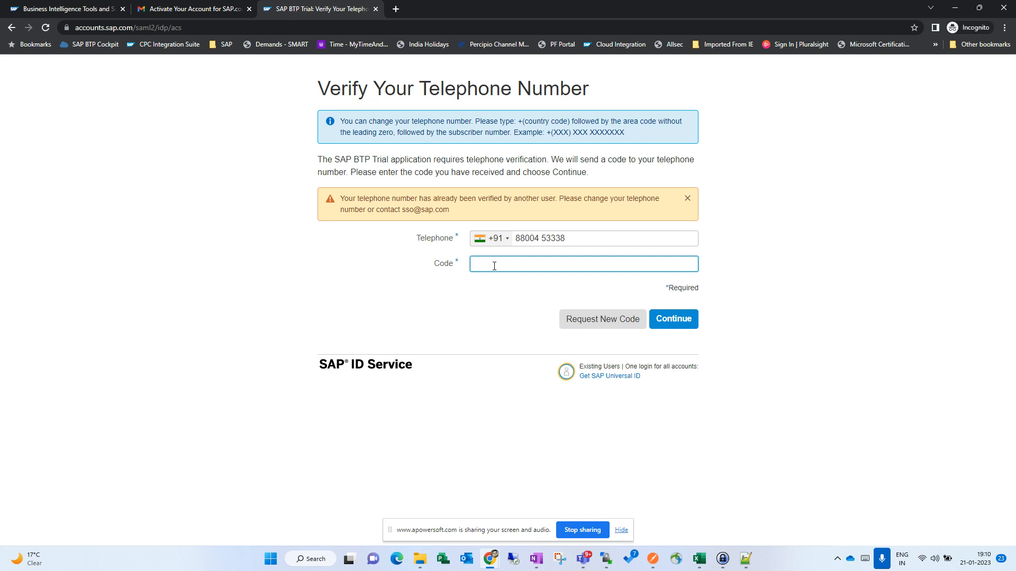
left_click(586, 318)
left_click_drag(560, 238, 530, 234)
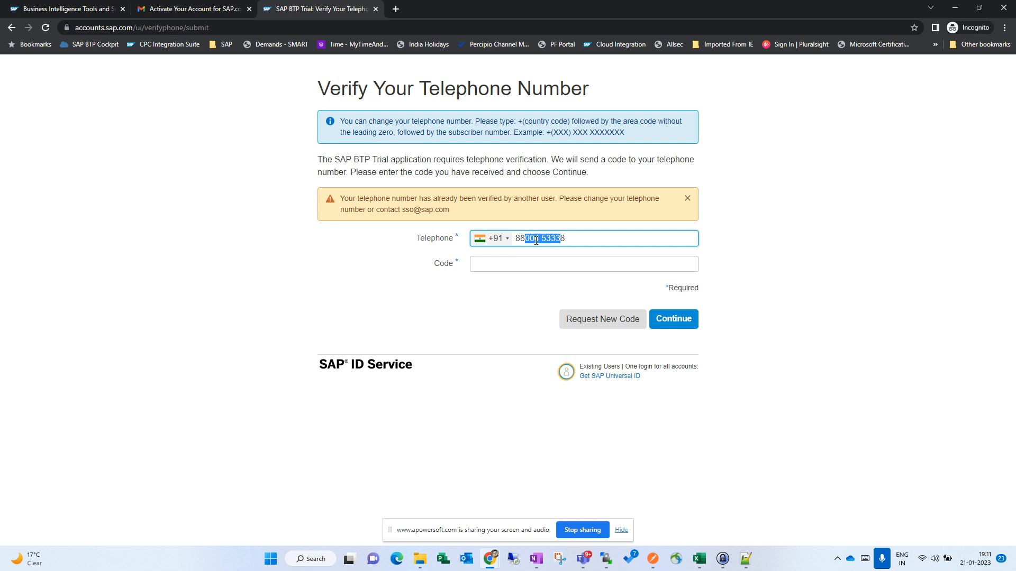
left_click(542, 239)
key("BackSpace")
left_click(626, 321)
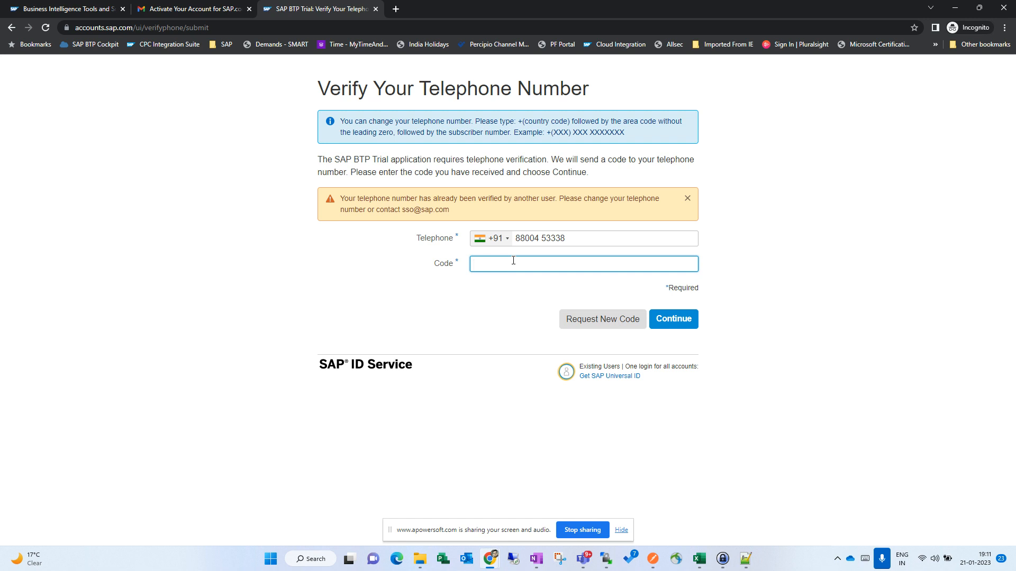
left_click_drag(566, 239, 483, 225)
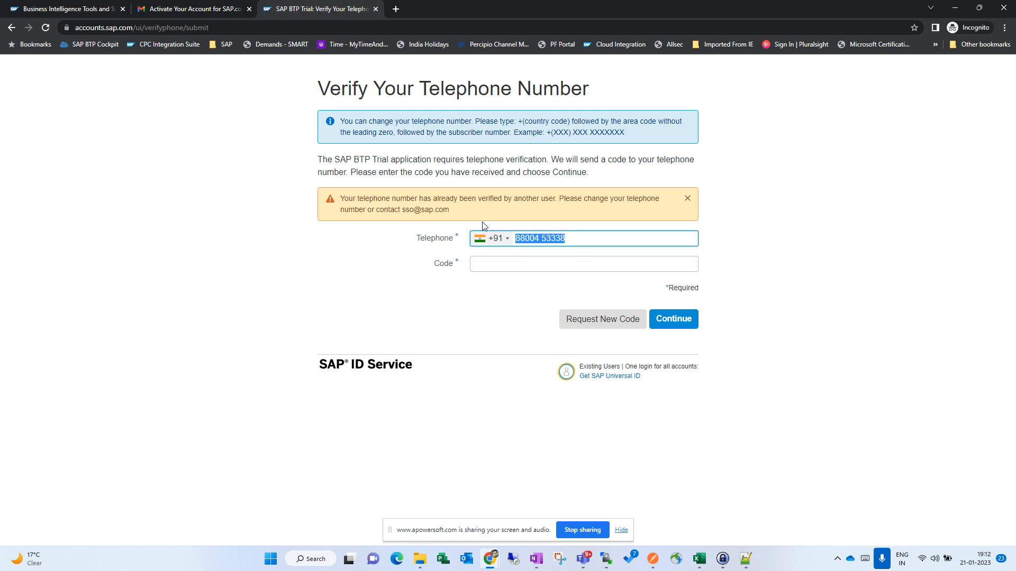
Verify a new +91 telephone number using the freshly sent SMS code
left_click(628, 324)
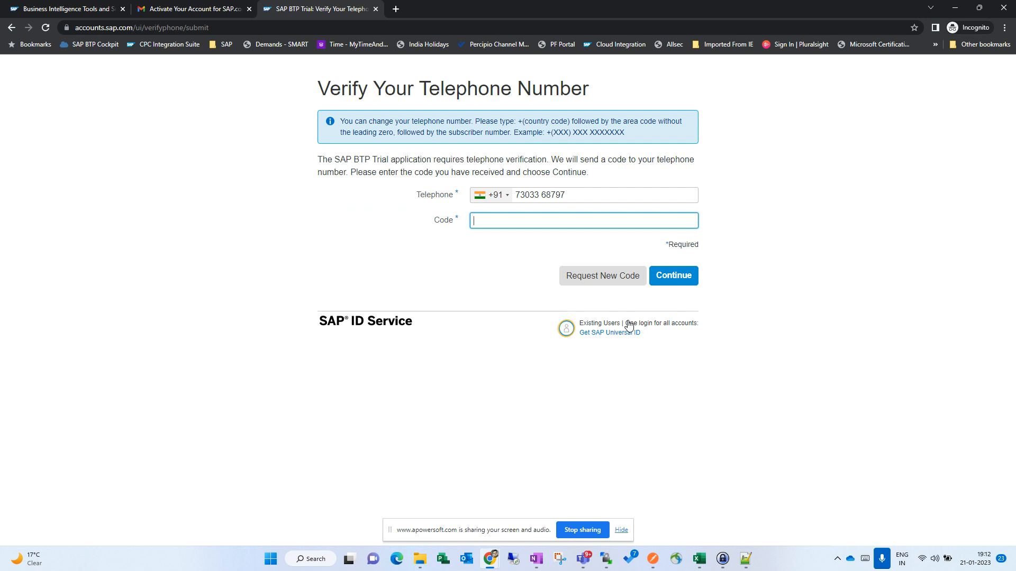
left_click(544, 220)
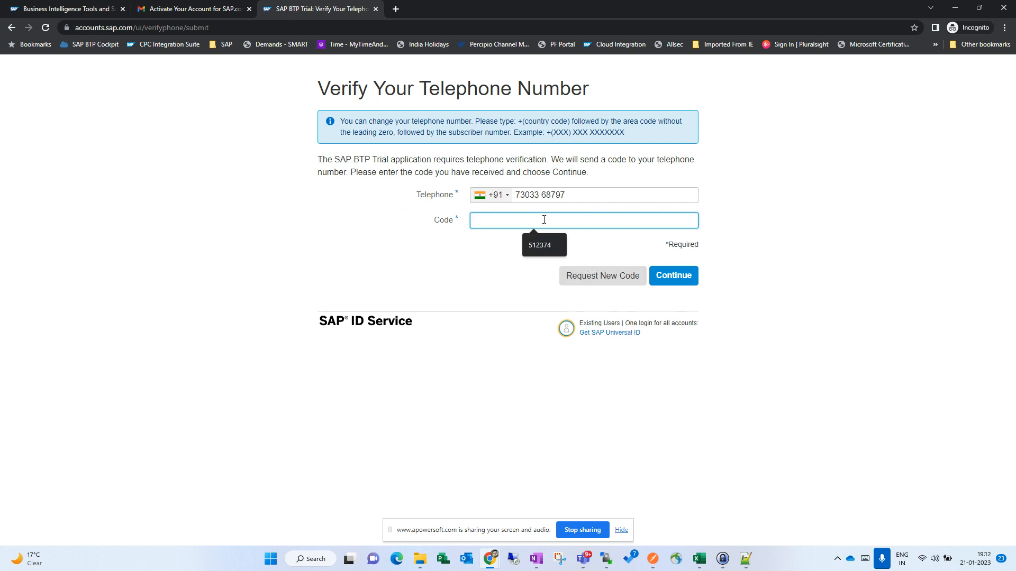
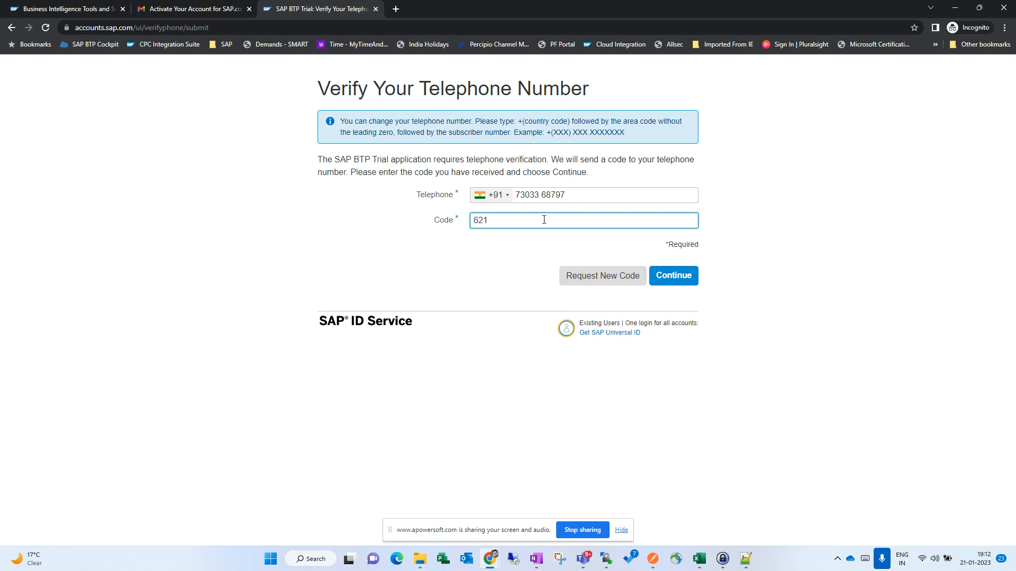
left_click(680, 277)
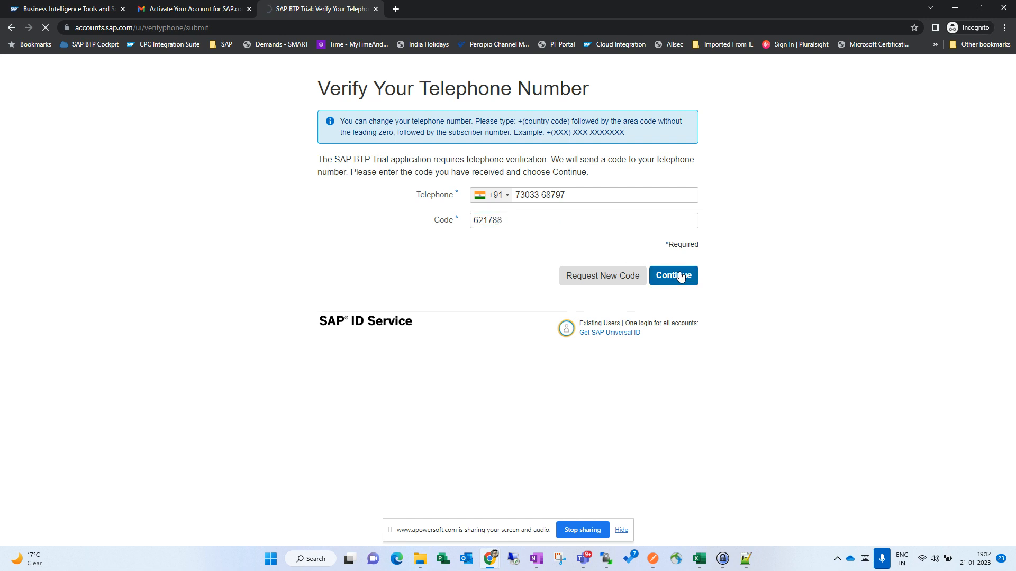
Tick and accept the SAP BTP Trial terms and conditions
left_click(324, 178)
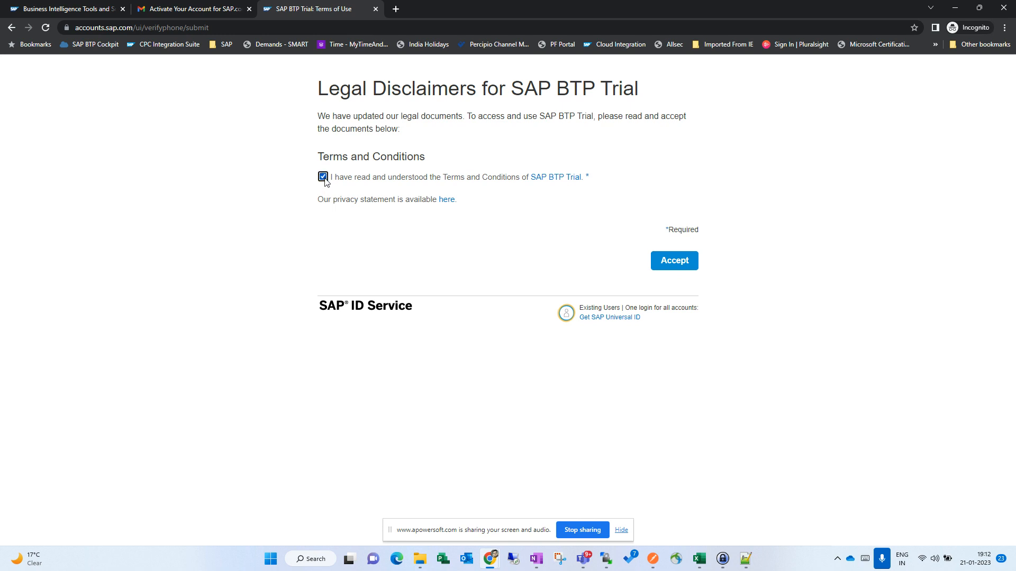
left_click(686, 264)
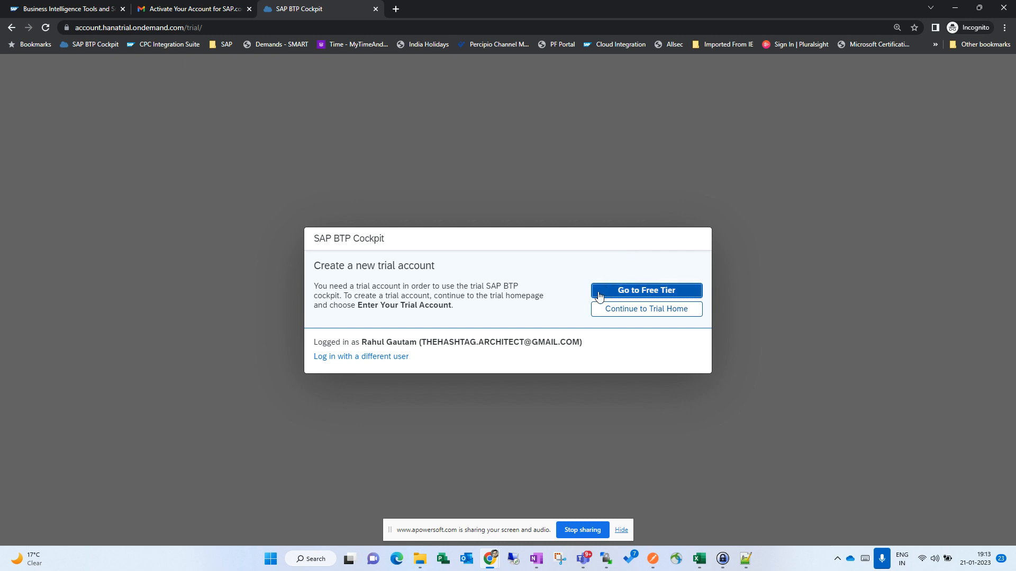
Continue to the trial home to reach the region choice between US East (VA) - AWS and Singapore - Azure
left_click(644, 311)
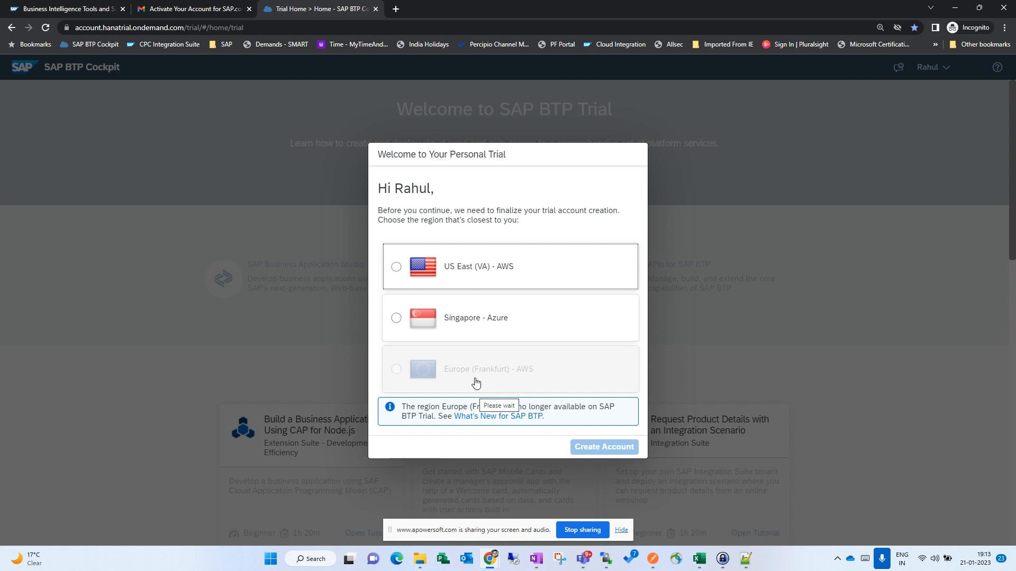
Choose Singapore - Azure as the trial region and create the trial account
left_click(470, 324)
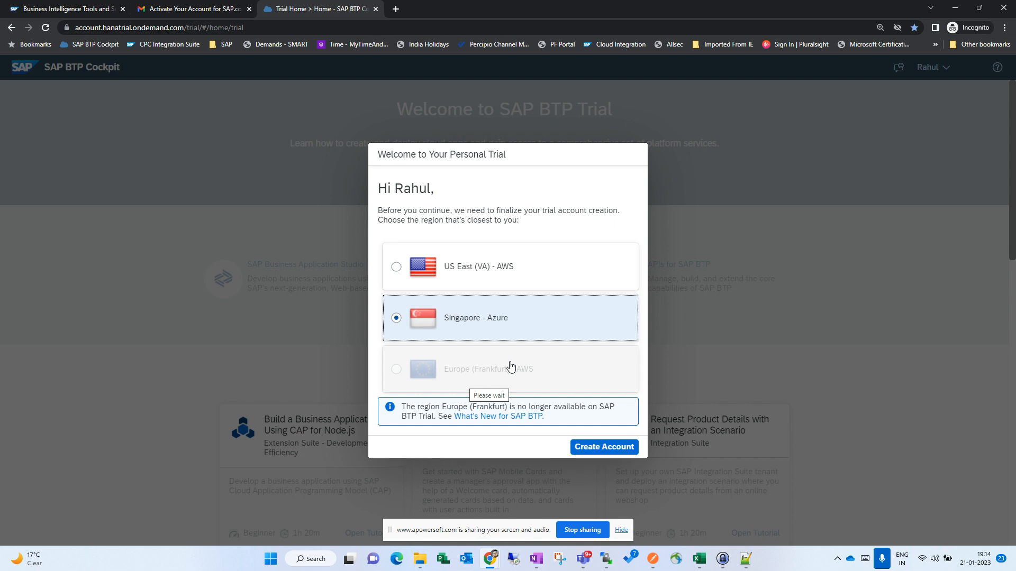
left_click(598, 448)
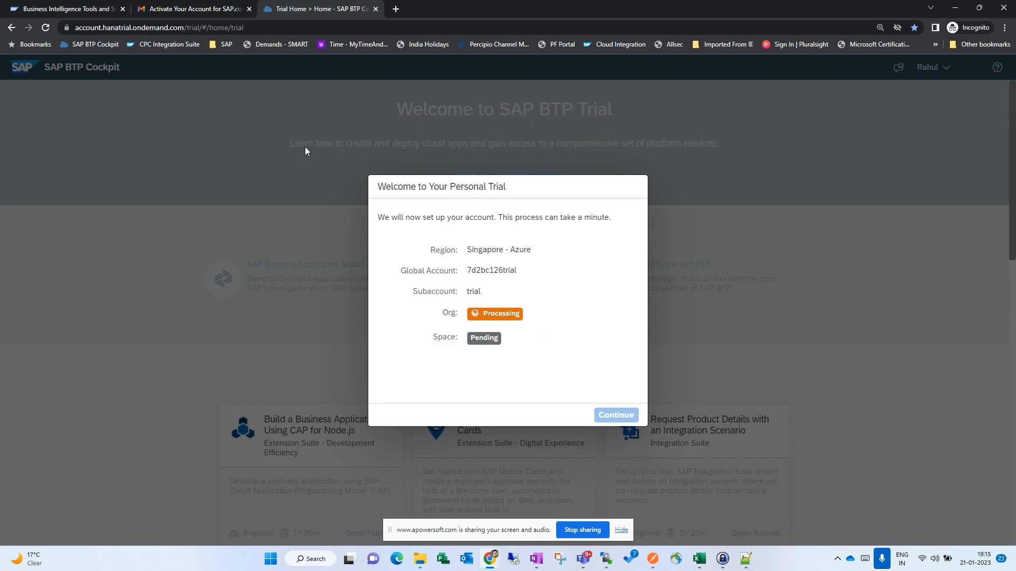
key("alt+Tab")
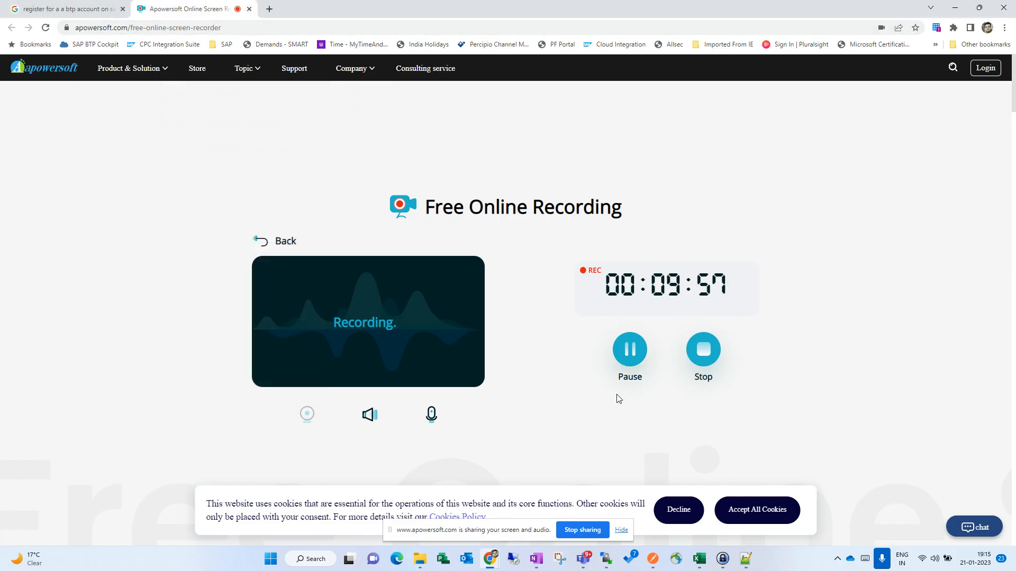
key("alt+Tab")
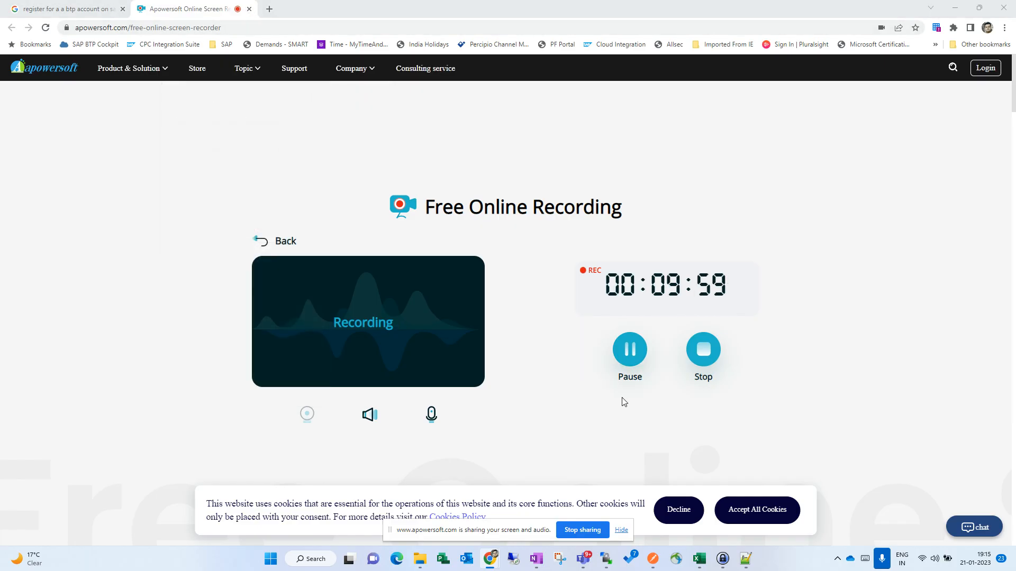
key("alt+Tab")
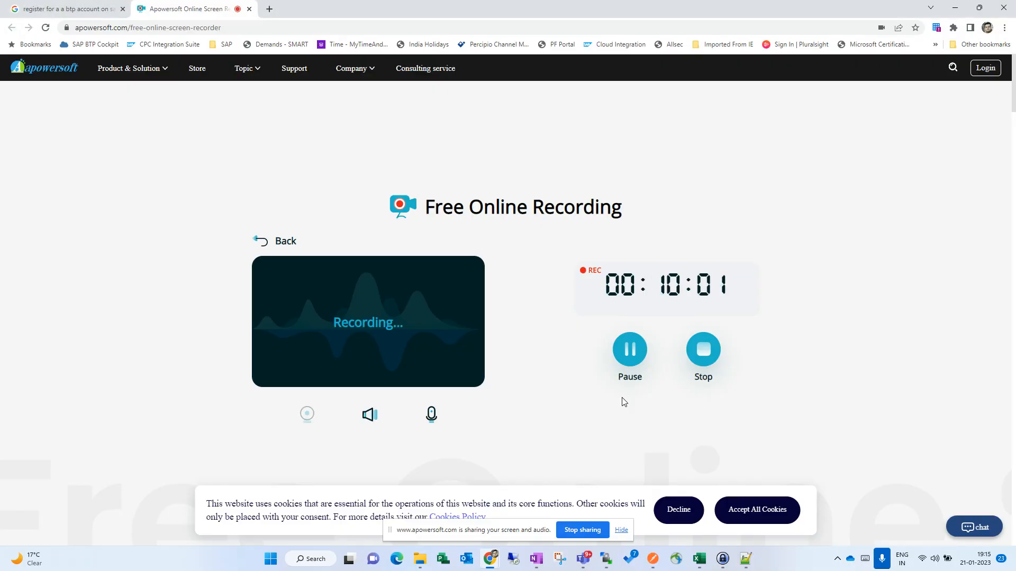
key("alt+Tab")
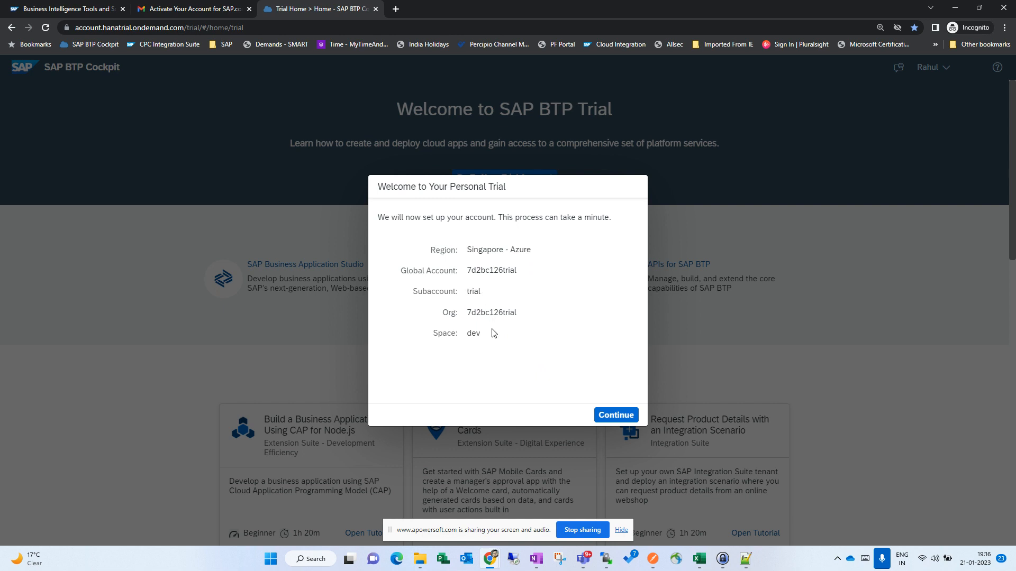
Close the finished setup dialog and go to global account 7d2bc126trial
left_click_drag(470, 312, 518, 316)
left_click(606, 416)
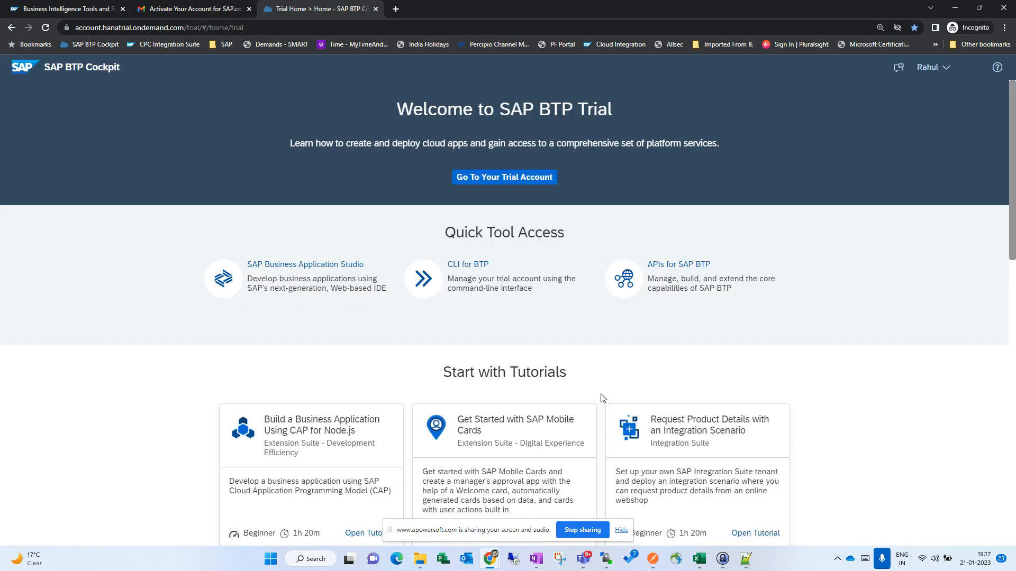
left_click(511, 185)
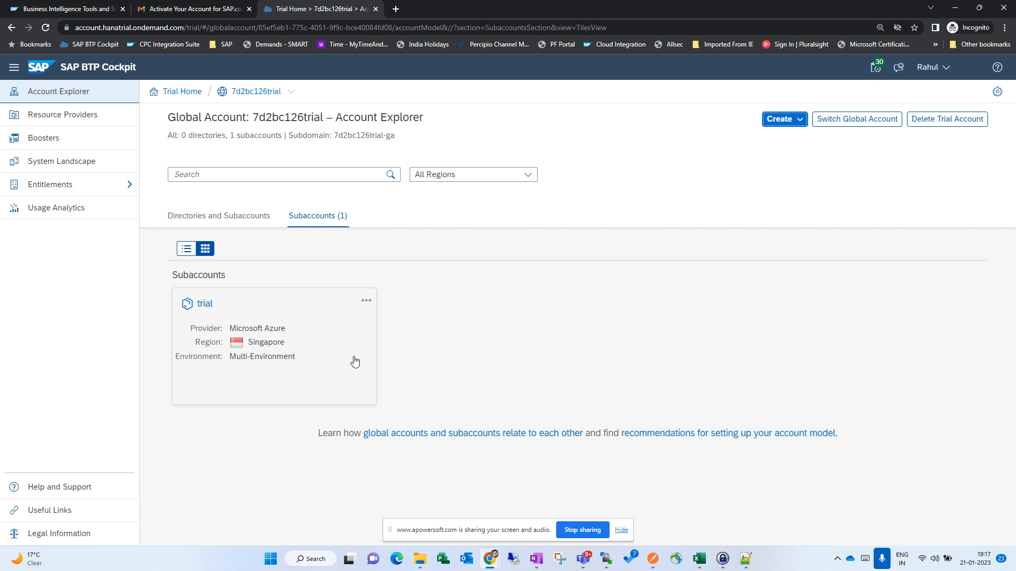
Switch between the Directories and Subaccounts and Subaccounts (1) views of 7d2bc126trial
left_click(225, 217)
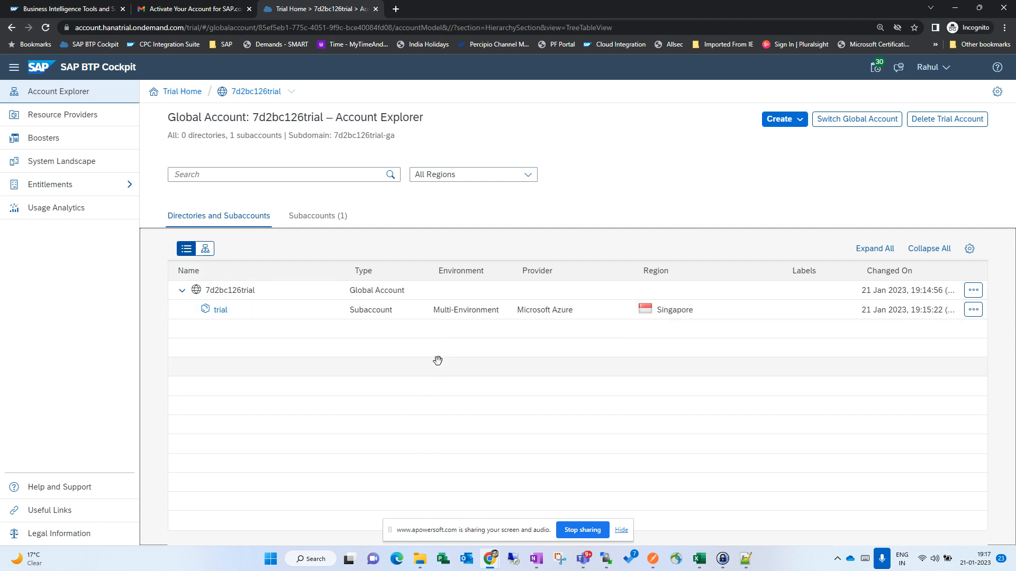
left_click(320, 218)
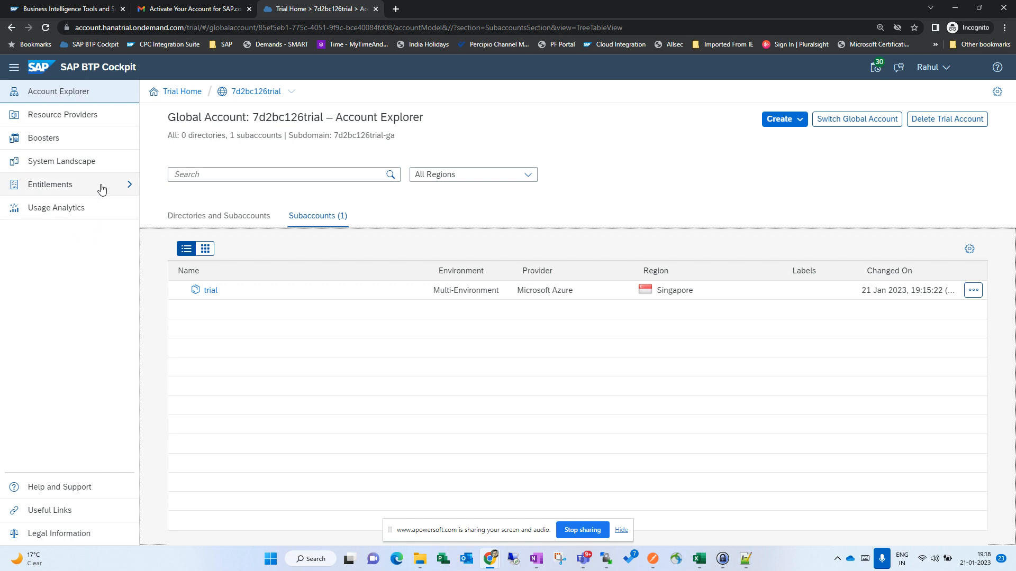
Toggle back to the Subaccounts (1) list and open the trial subaccount
left_click(232, 219)
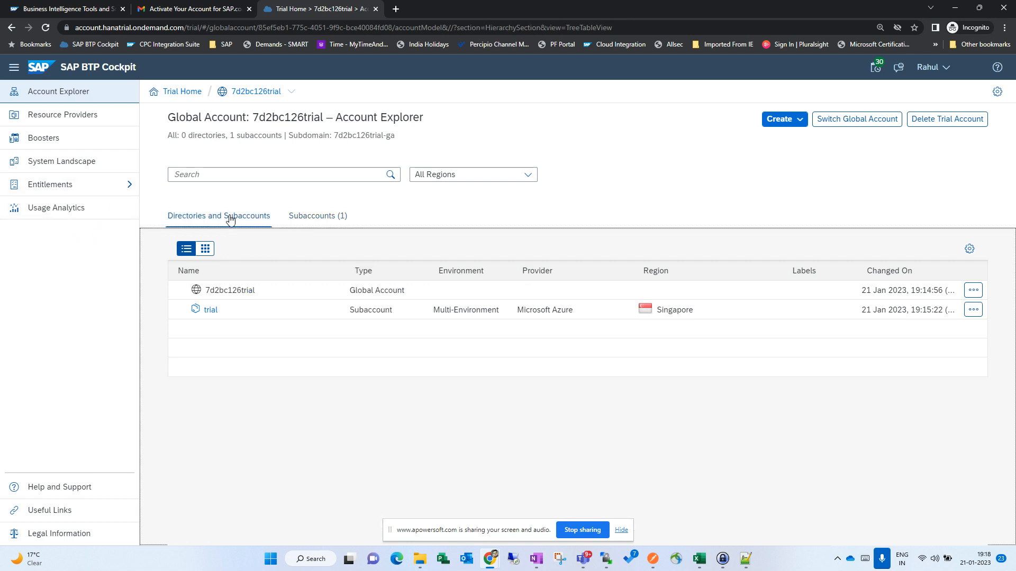
left_click(317, 217)
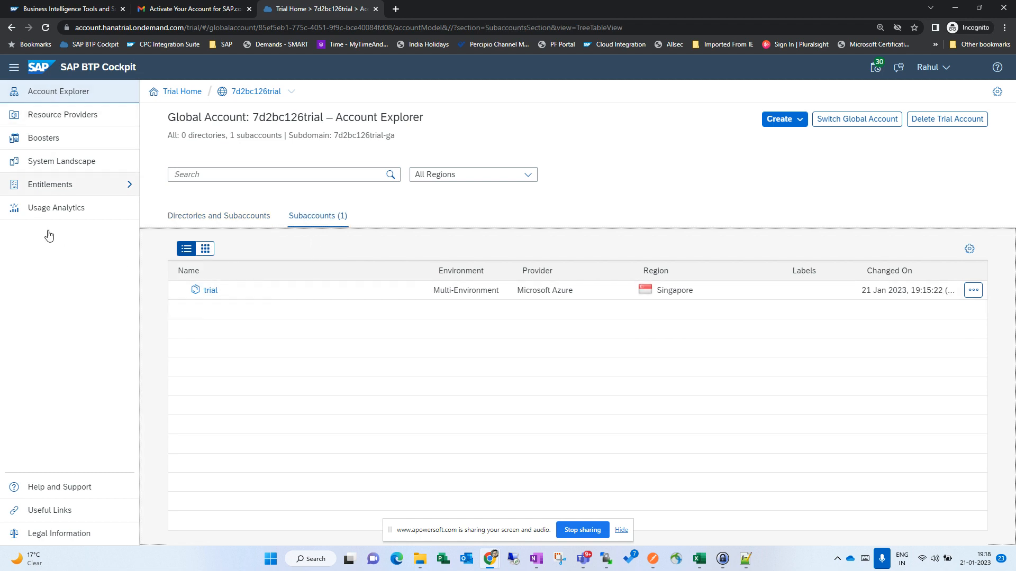
left_click(211, 291)
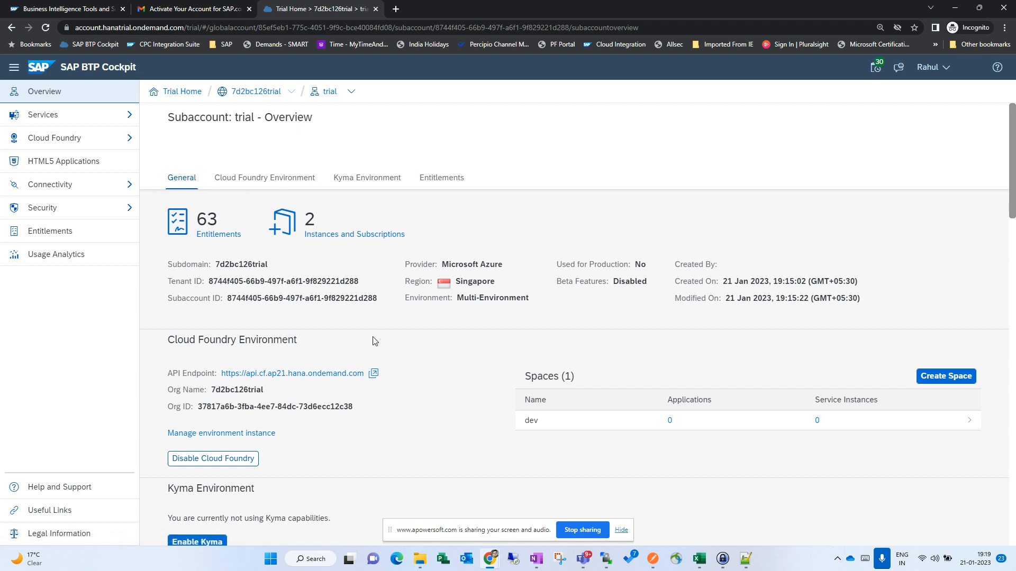
Scroll to the Cloud Foundry Environment section showing space dev with 0 applications
scroll(387, 364, "down", 1)
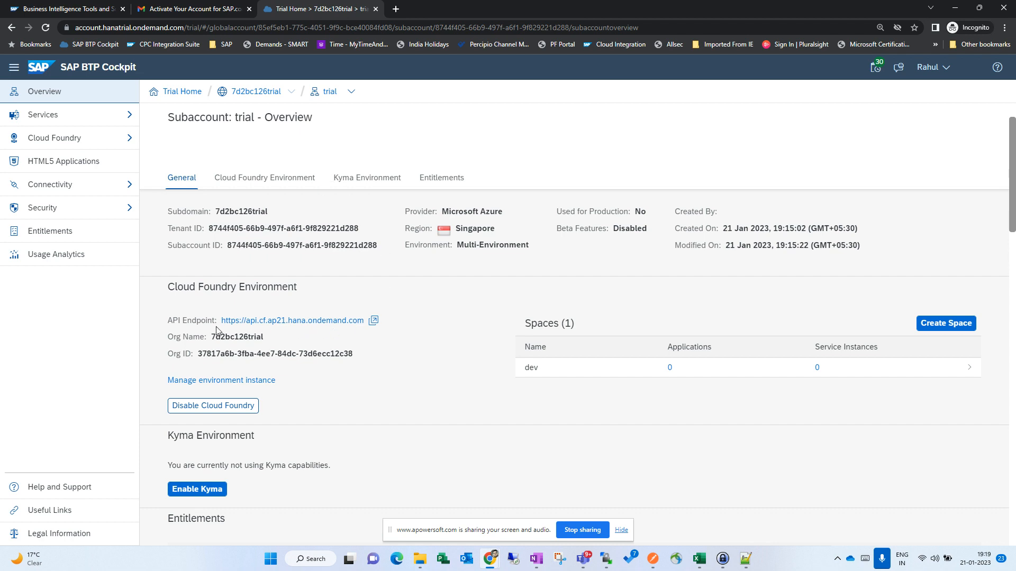
left_click_drag(194, 286, 262, 289)
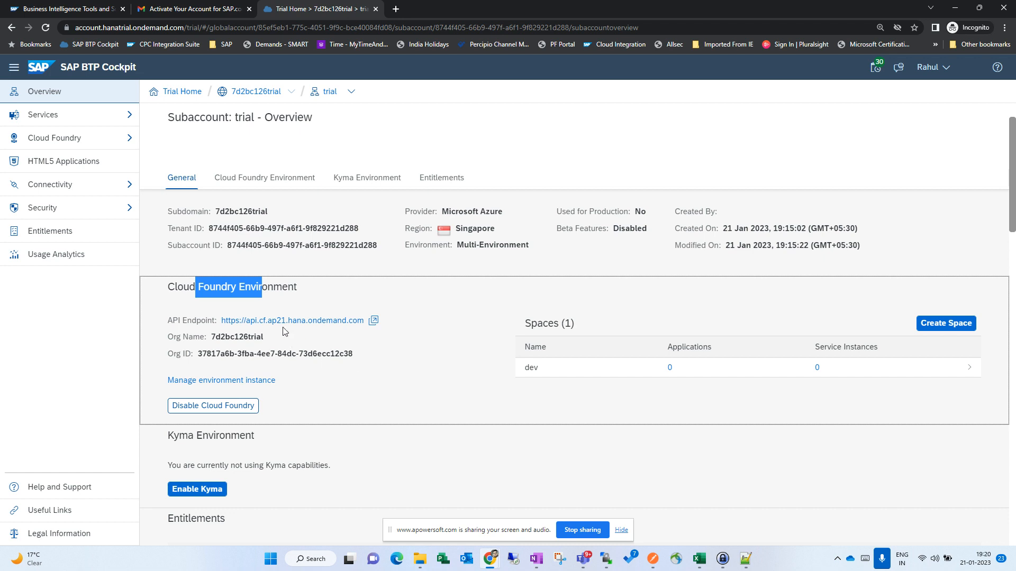
Scroll through the trial subaccount overview with 63 entitlements and 2 instances
scroll(324, 345, "down", 1)
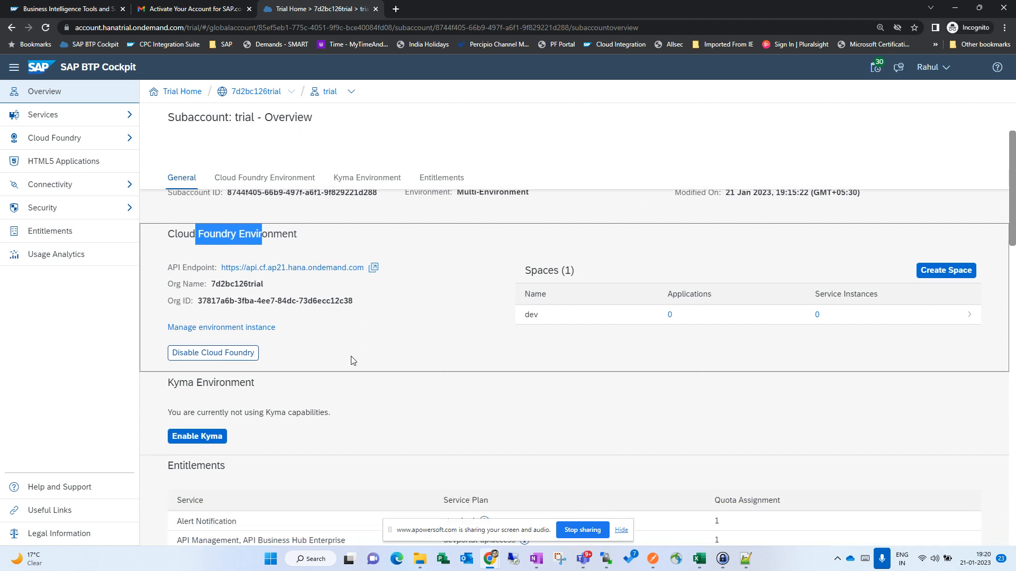
scroll(370, 402, "down", 4)
scroll(369, 405, "up", 2)
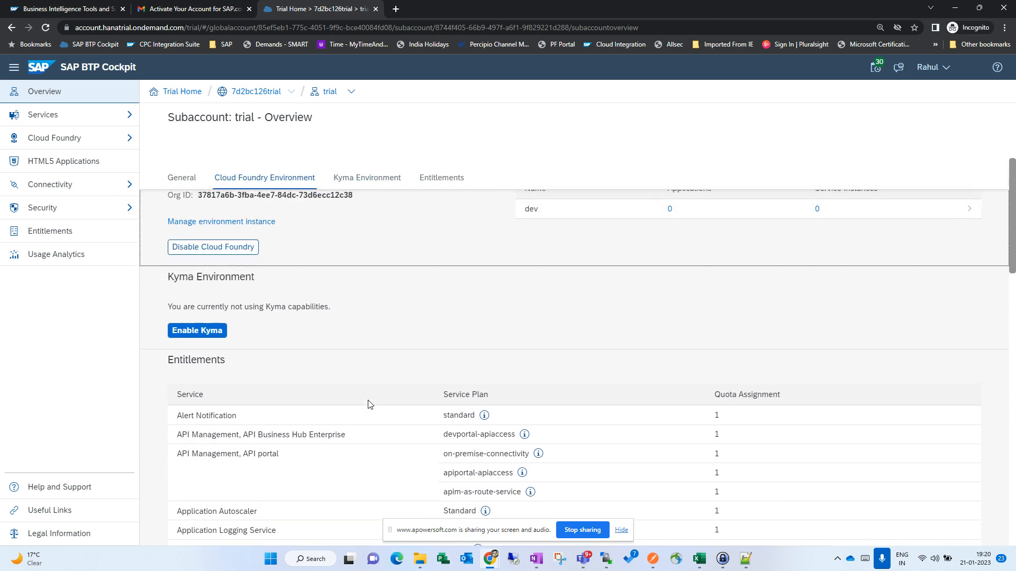
scroll(368, 403, "up", 2)
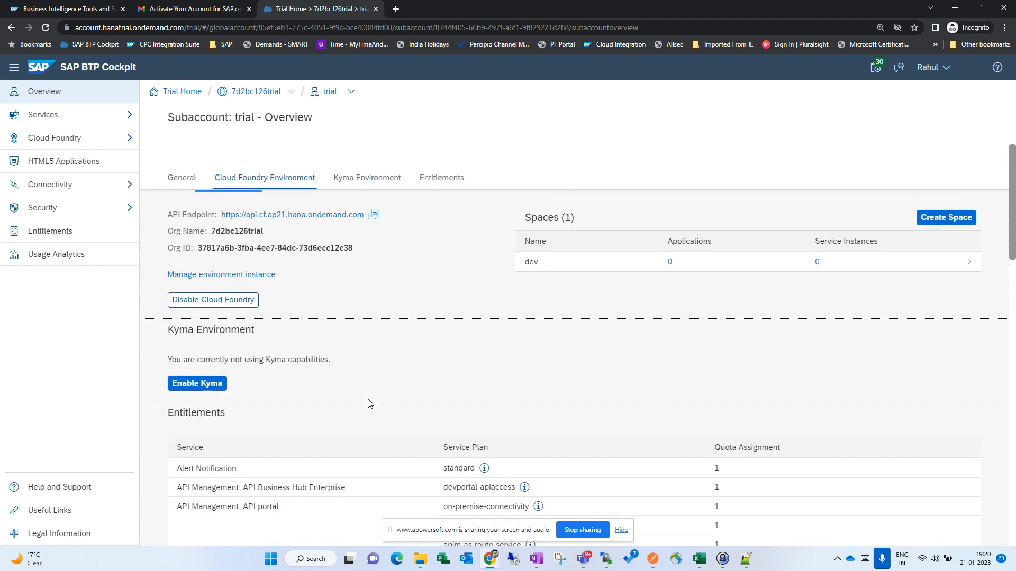
scroll(368, 403, "down", 4)
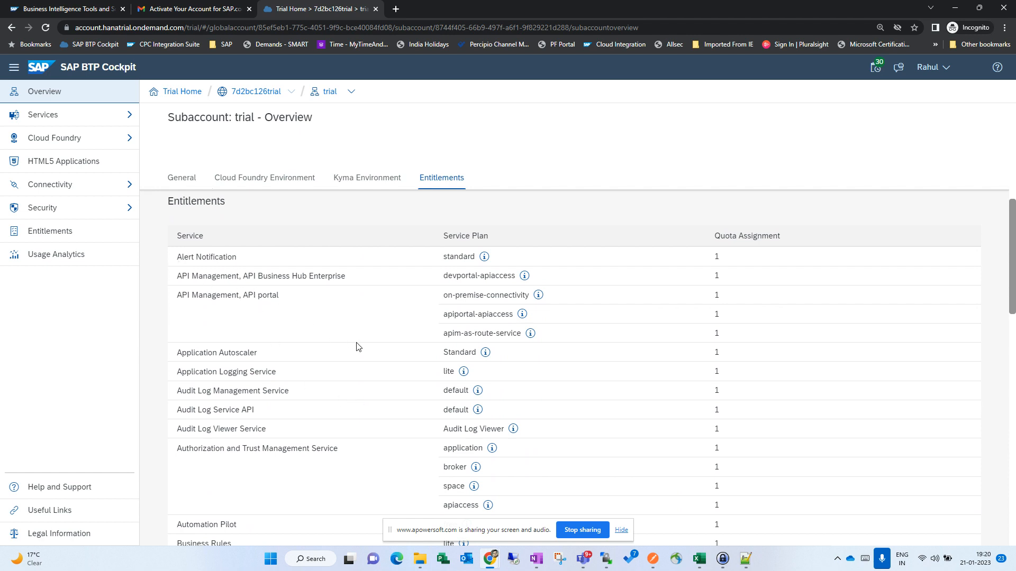
scroll(360, 350, "down", 2)
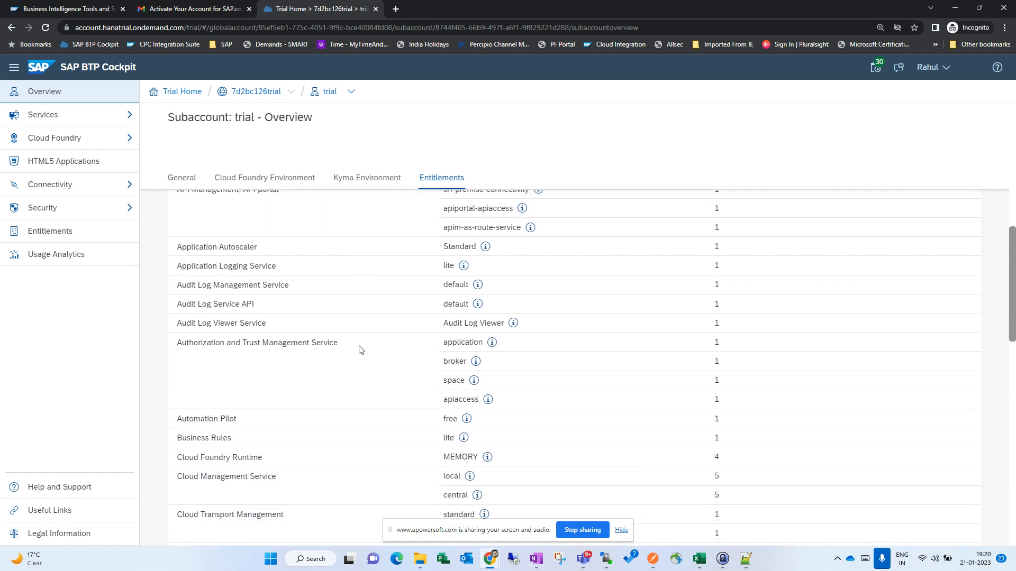
scroll(359, 350, "down", 5)
scroll(352, 350, "up", 1)
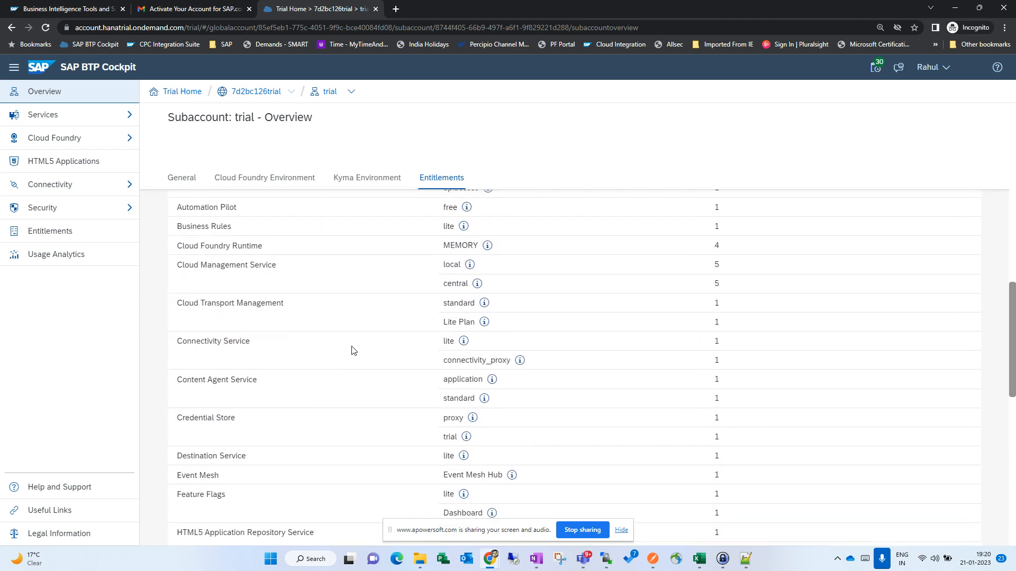
scroll(353, 350, "down", 7)
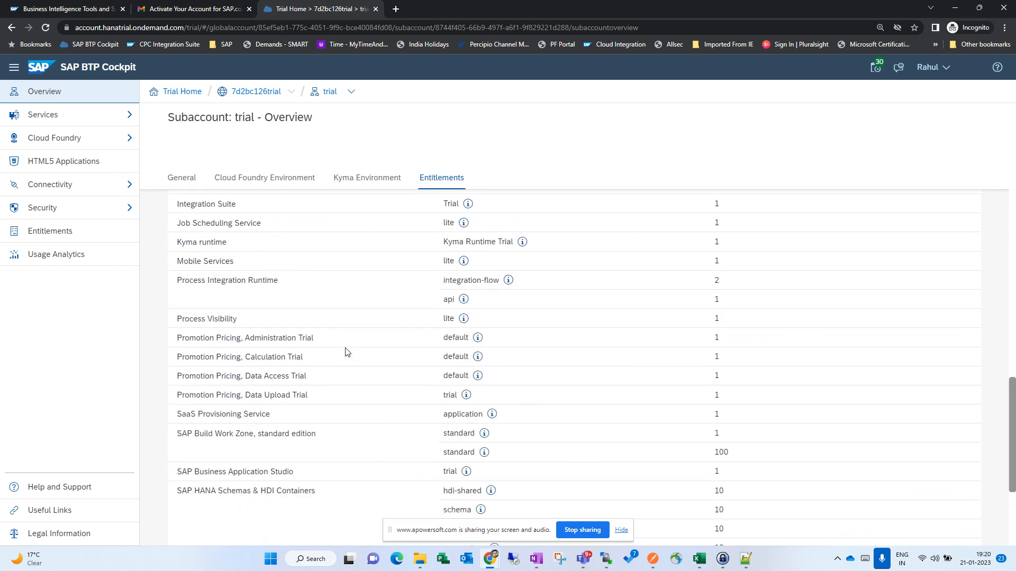
scroll(346, 351, "up", 1)
scroll(347, 351, "up", 1)
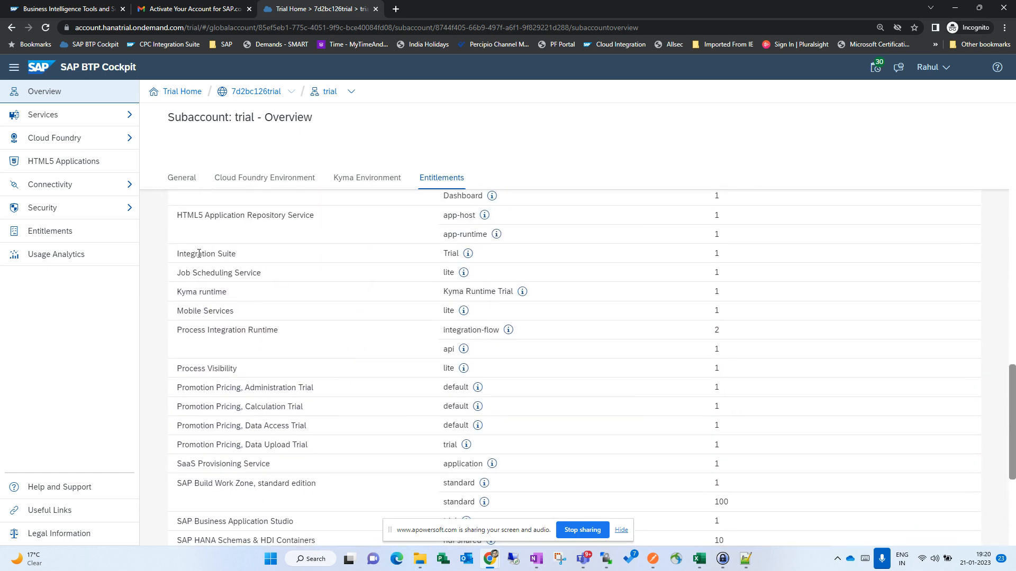
Locate the Integration Suite entitlement with its Trial plan in the list
left_click_drag(198, 253, 455, 263)
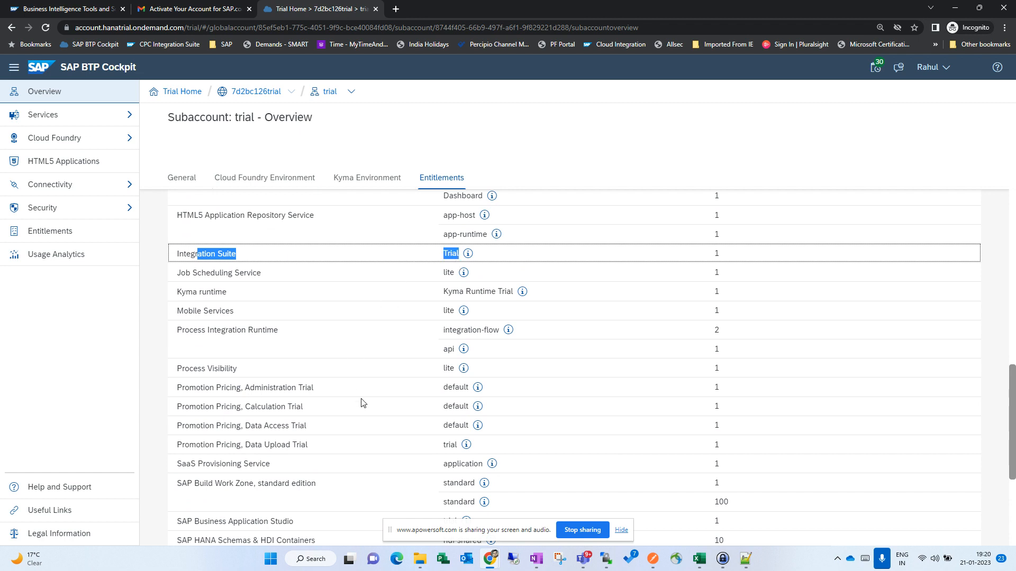
scroll(372, 399, "down", 2)
scroll(381, 360, "up", 15)
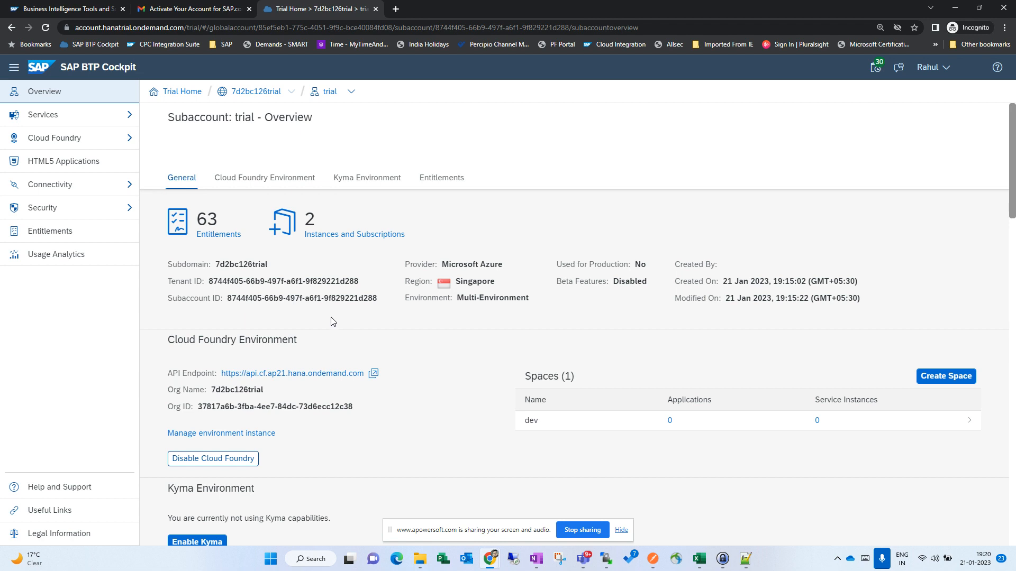
left_click(63, 115)
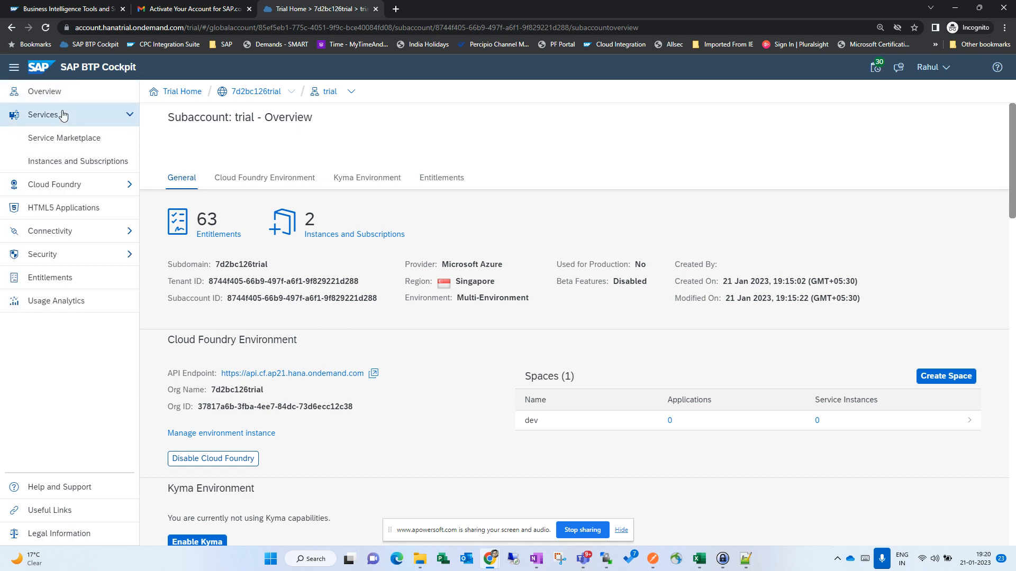
Find Integration Suite in the Service Marketplace via 'inte' and create it with plan trial
left_click(90, 150)
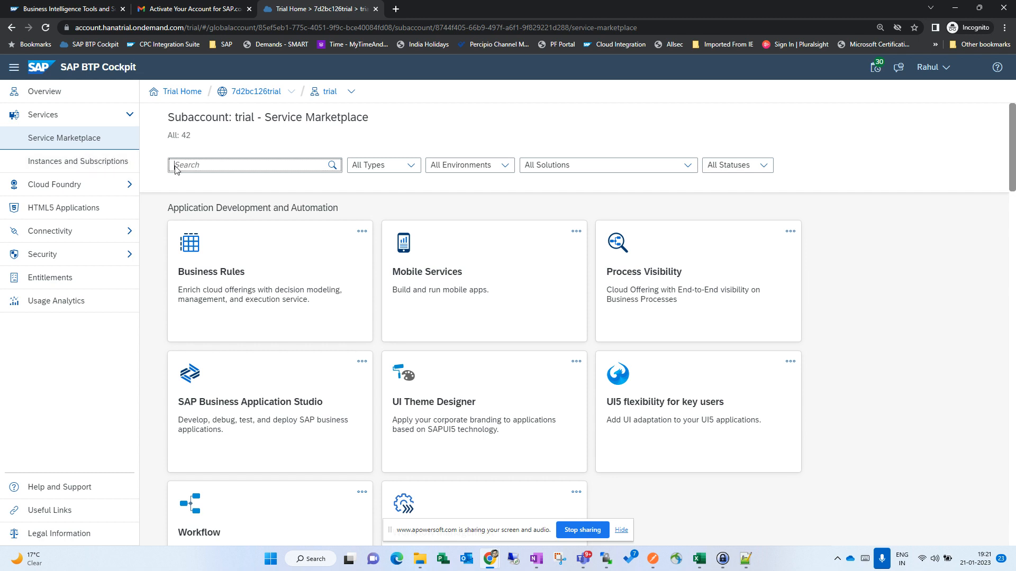
left_click(228, 167)
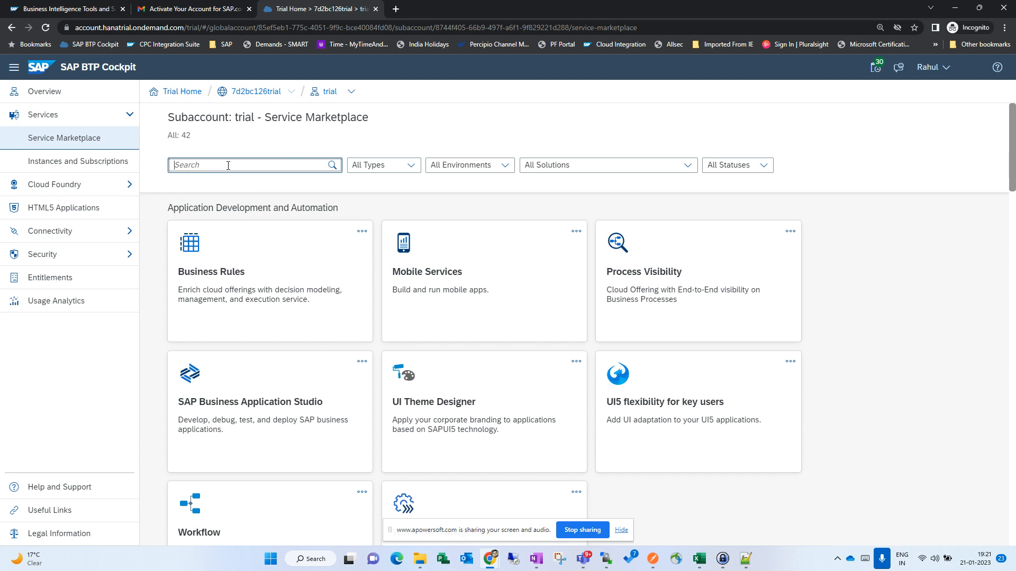
type("inte")
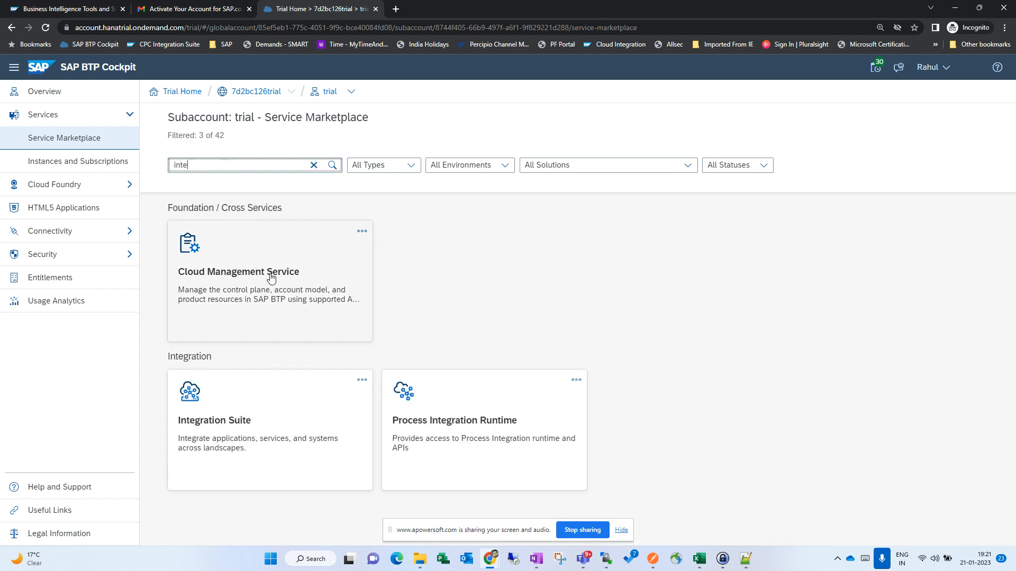
left_click(358, 386)
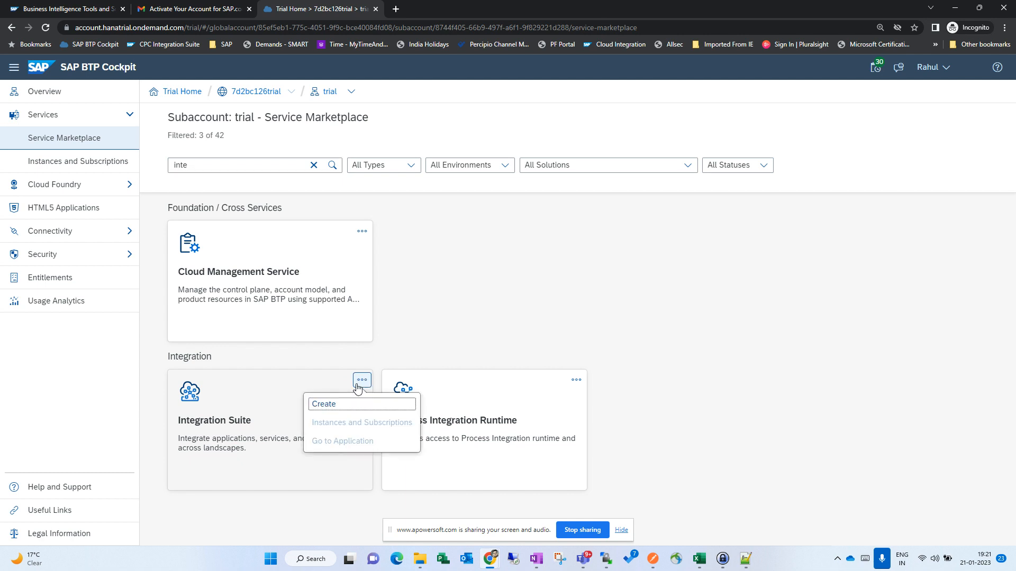
left_click(333, 406)
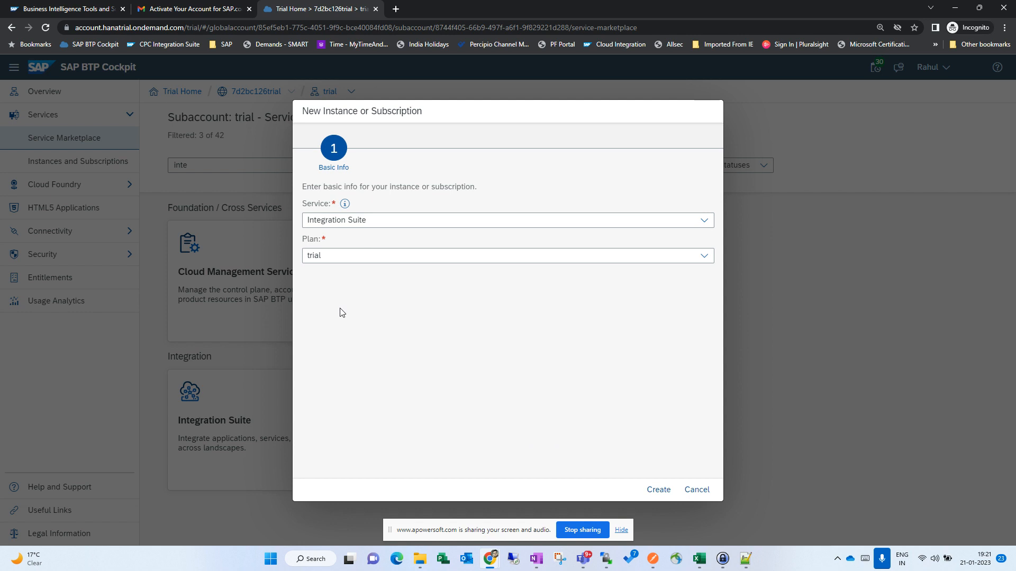
left_click(704, 257)
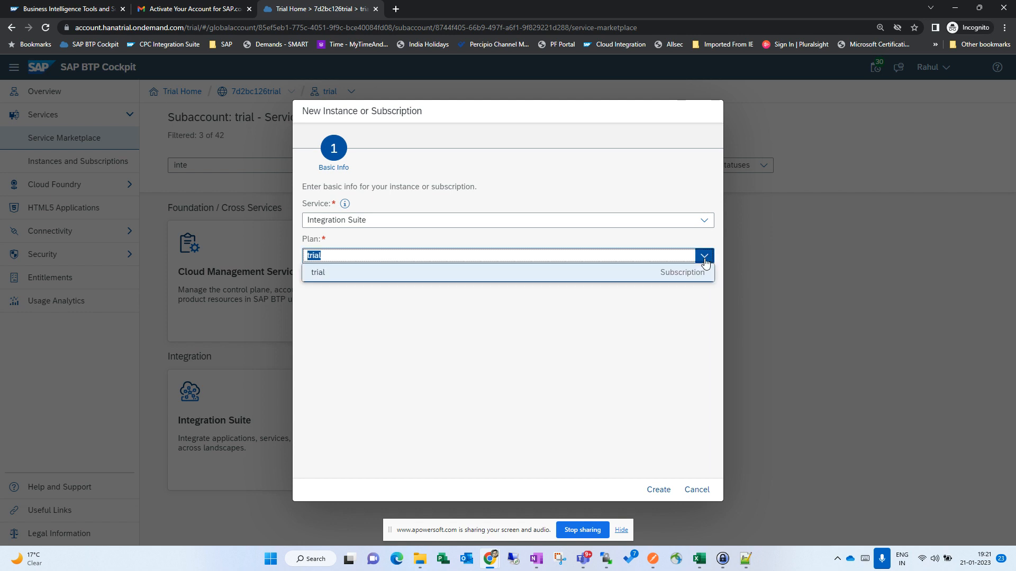
left_click(665, 415)
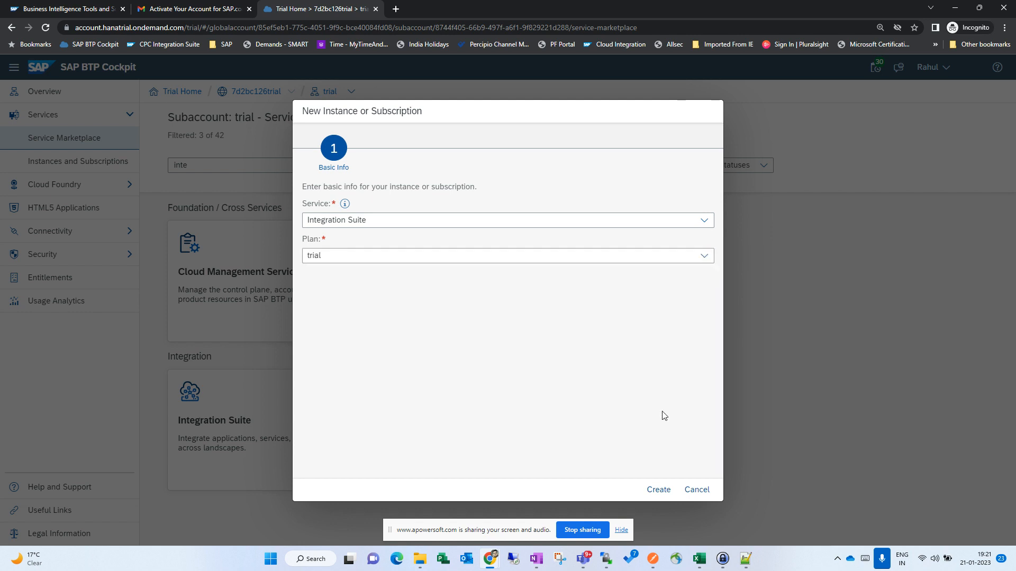
left_click(656, 490)
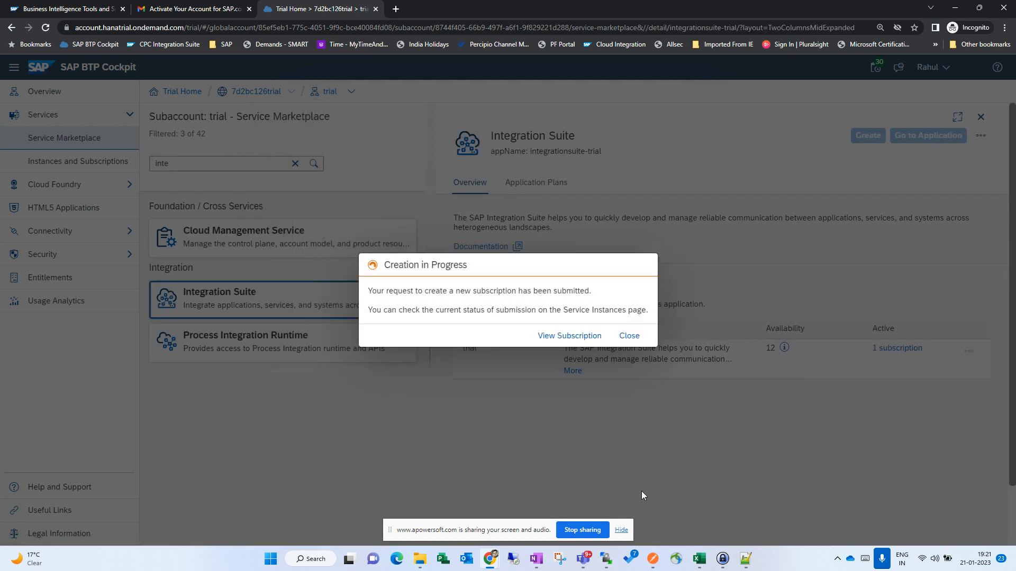
View the Integration Suite subscription details, now Subscribed on the trial plan
left_click(576, 336)
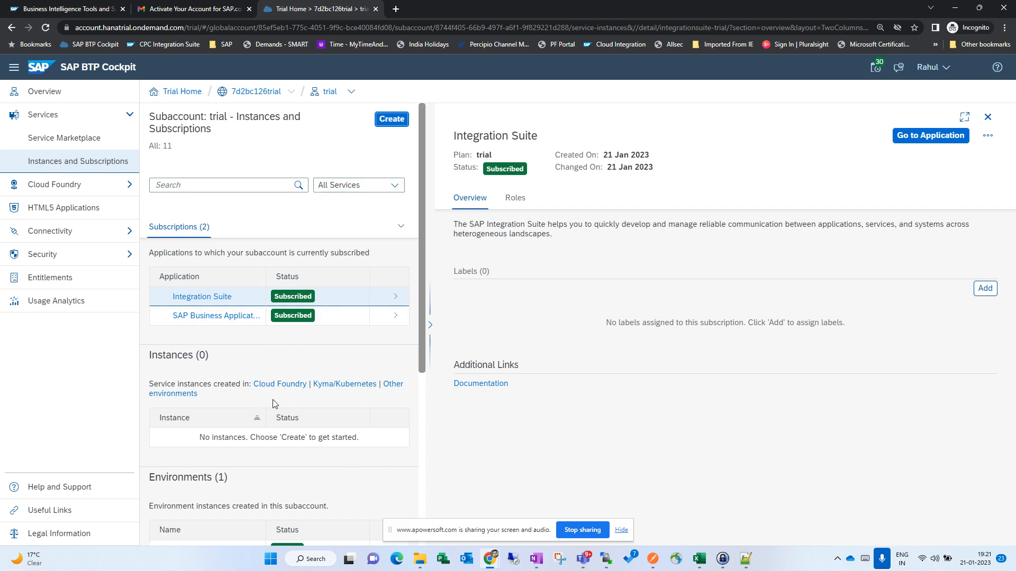
scroll(274, 403, "down", 2)
scroll(222, 349, "up", 2)
Launch Integration Suite, accept the legal disclaimers and see the no-access error
left_click(902, 139)
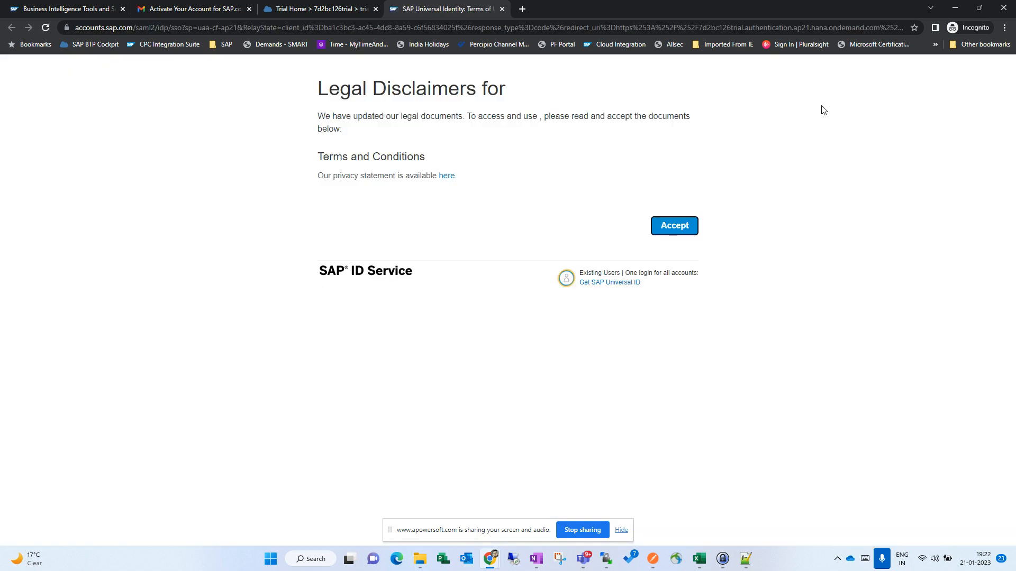
left_click(679, 231)
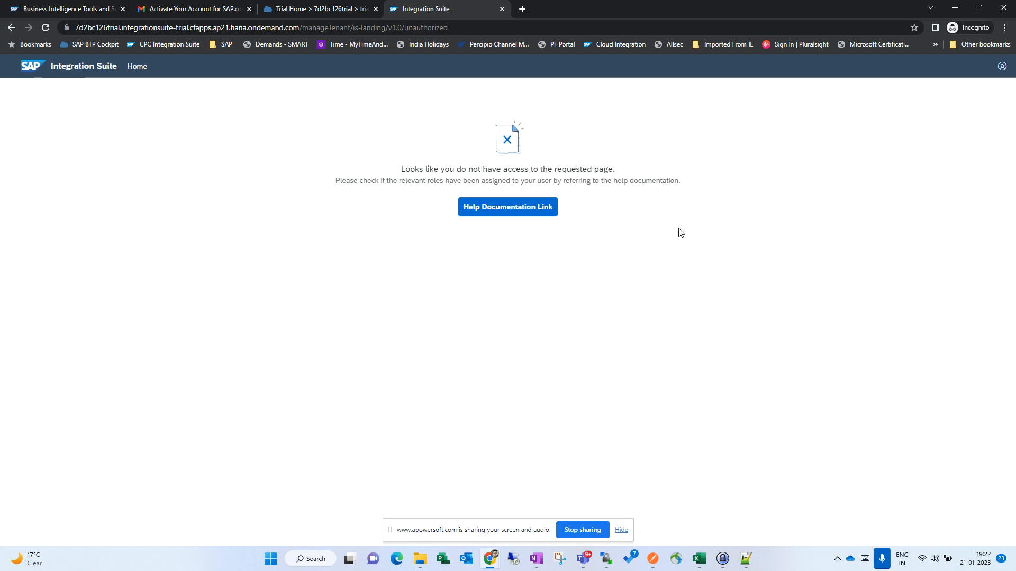
left_click_drag(649, 122, 505, 103)
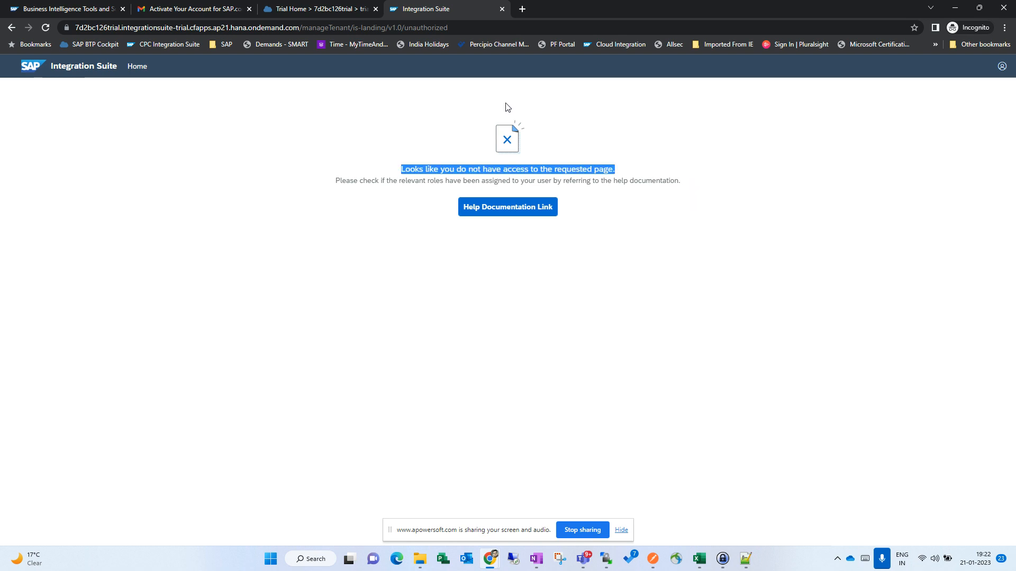
left_click(310, 199)
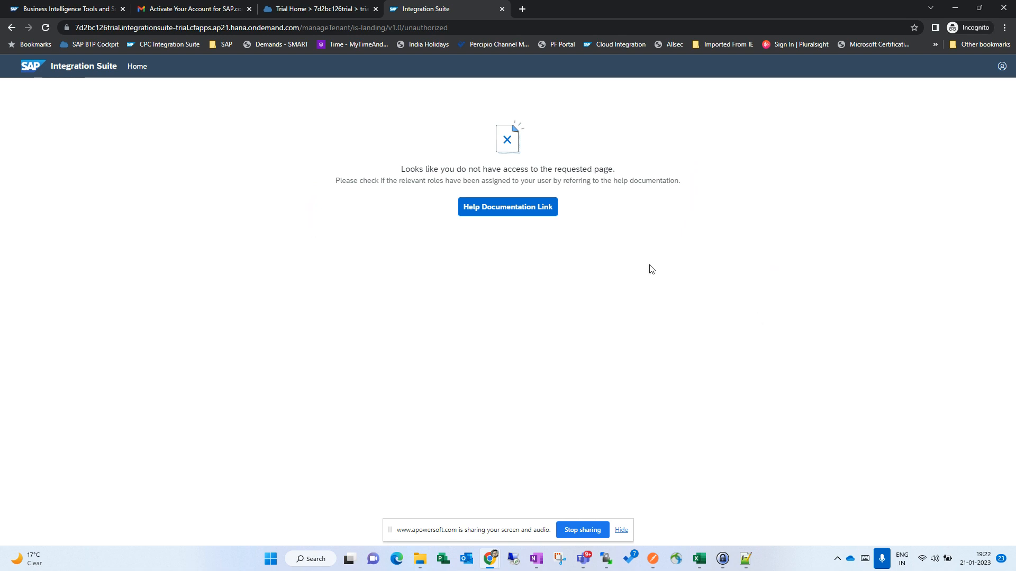
Review the missing-roles access message, then return to the BTP Cockpit tab
left_click_drag(312, 107, 583, 232)
left_click(612, 248)
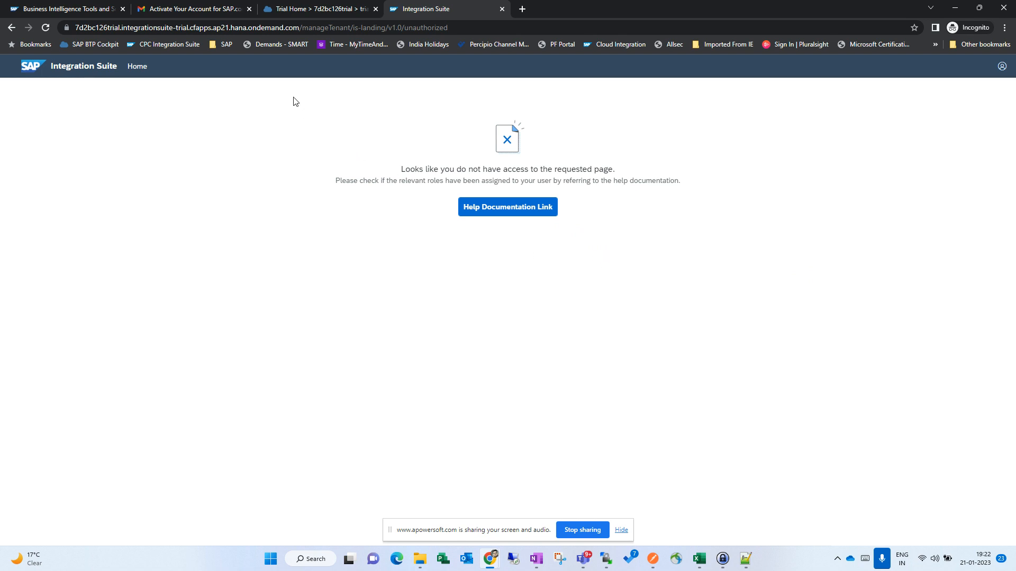
left_click_drag(295, 101, 566, 125)
left_click(615, 267)
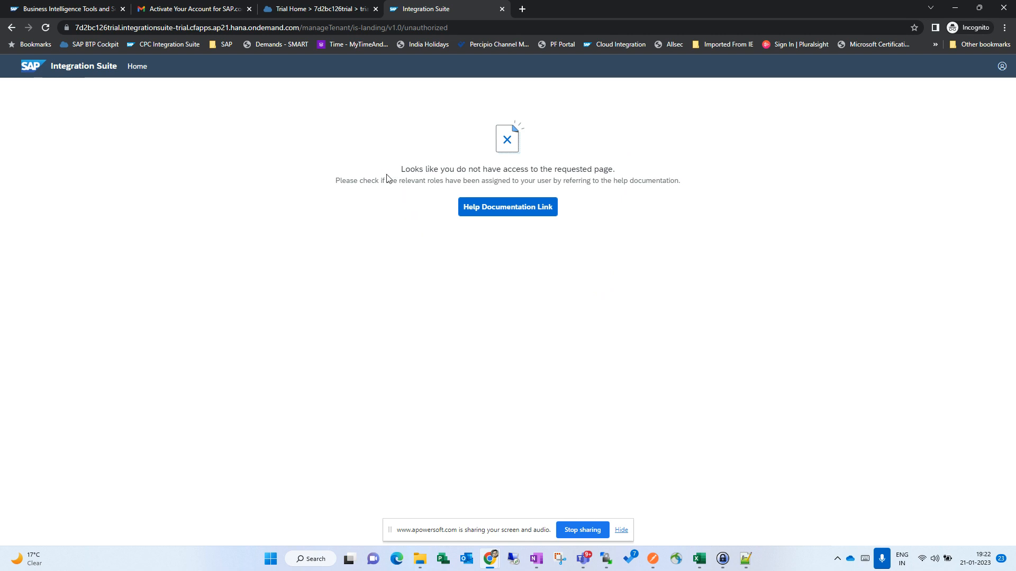
left_click_drag(339, 181, 367, 206)
left_click(426, 267)
left_click(324, 8)
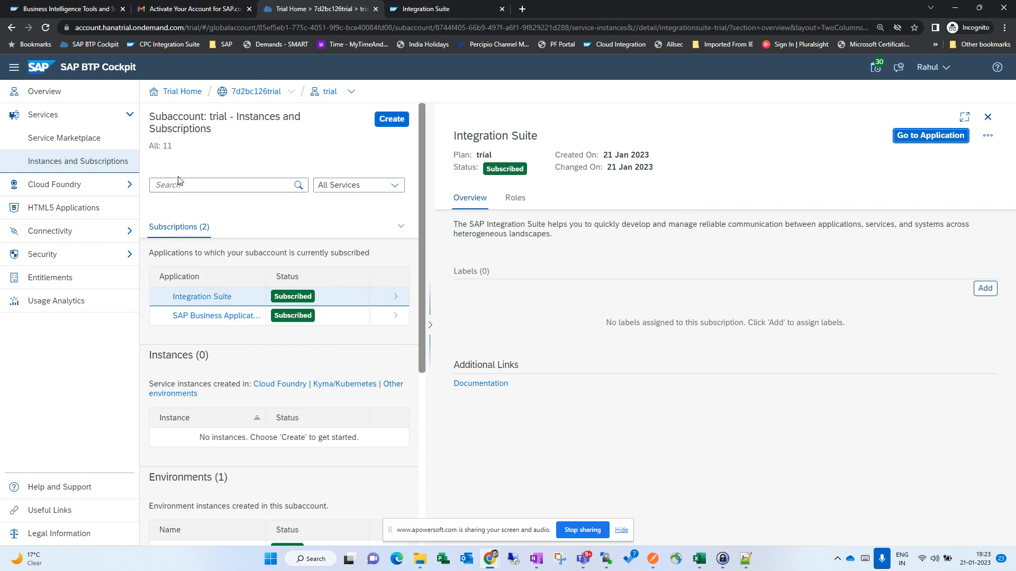
Find Process Integration Runtime in the Service Marketplace by searching 'proces'
left_click(70, 164)
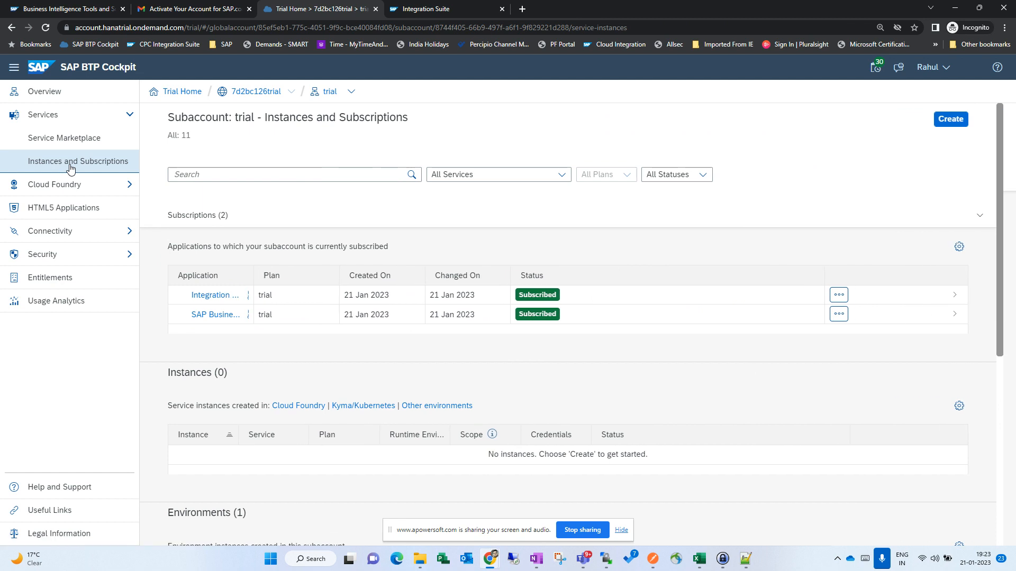
left_click(66, 141)
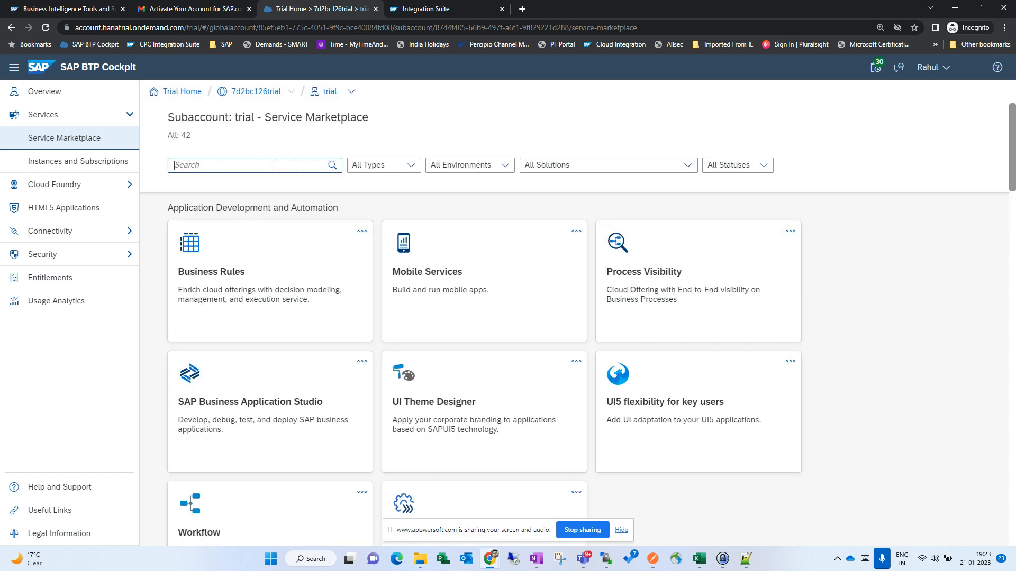
type("proces")
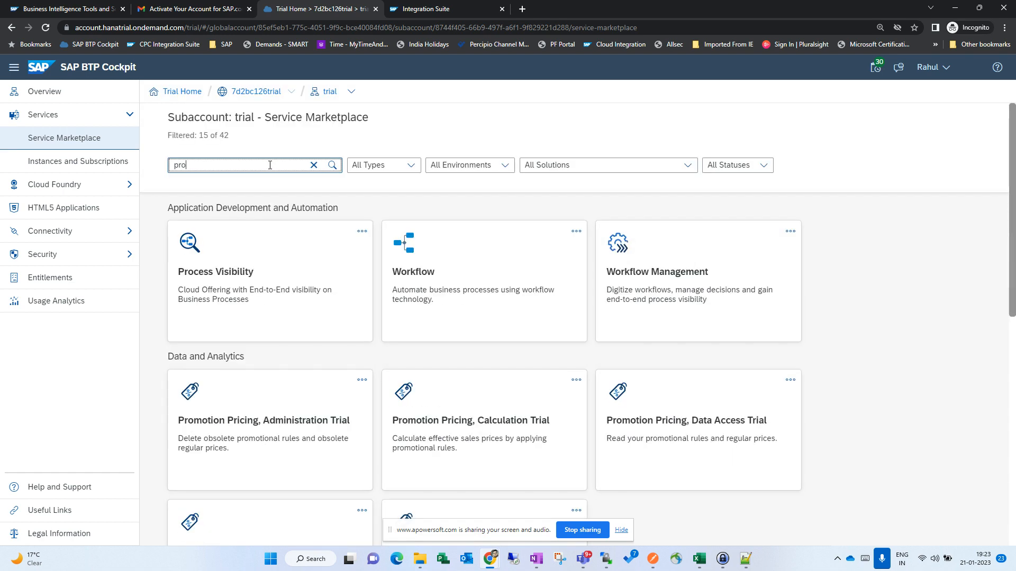
left_click(362, 380)
left_click(376, 404)
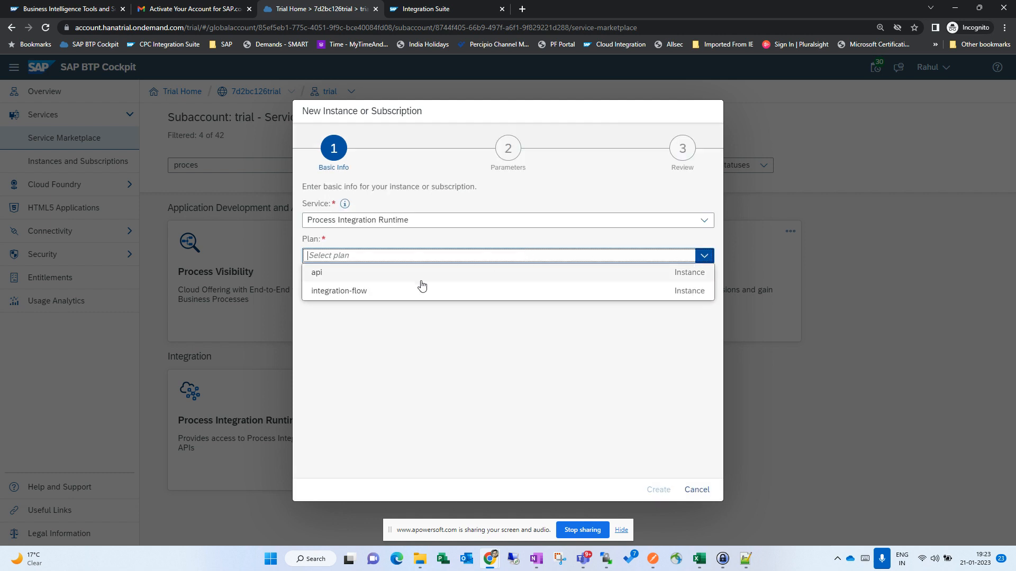
Create instance rt-iflow with the integration-flow plan in space dev
left_click(393, 293)
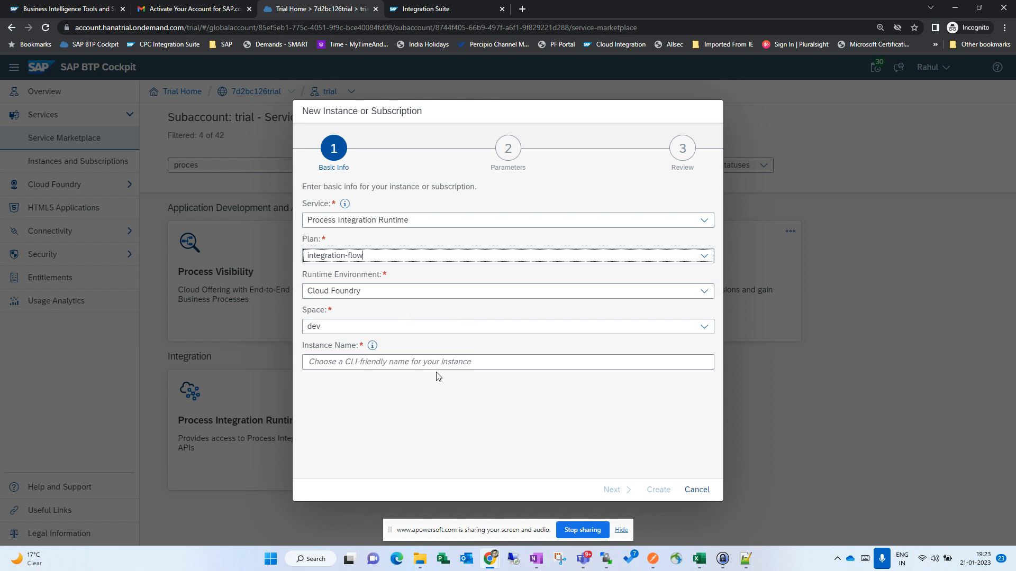
left_click(423, 361)
type("rt-iflow")
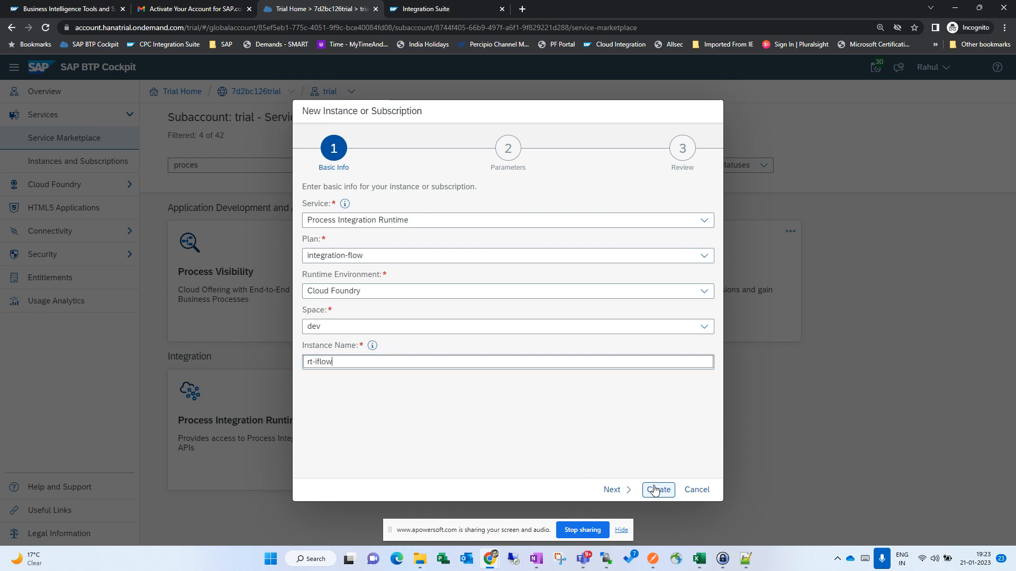
left_click(626, 491)
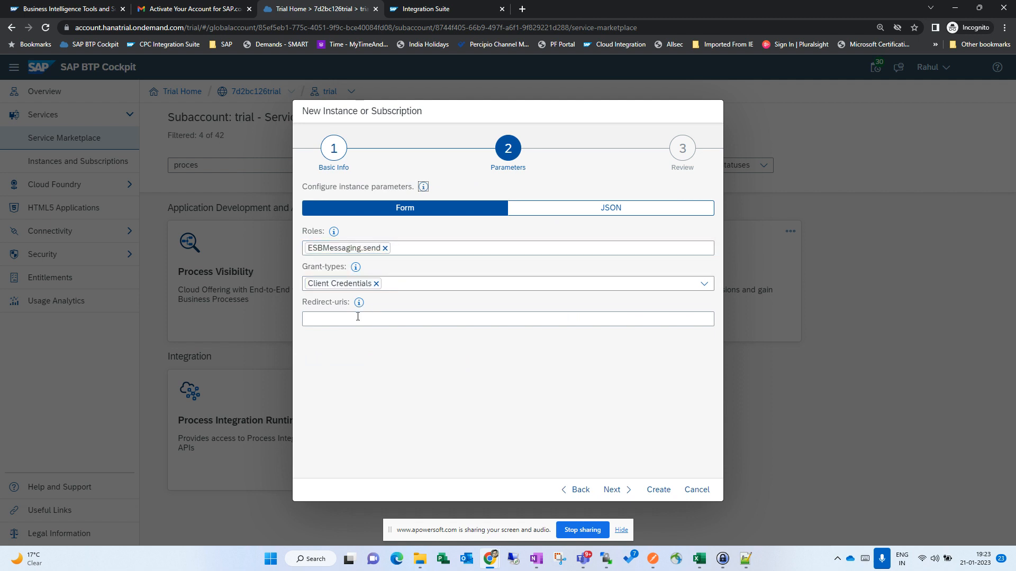
left_click(634, 494)
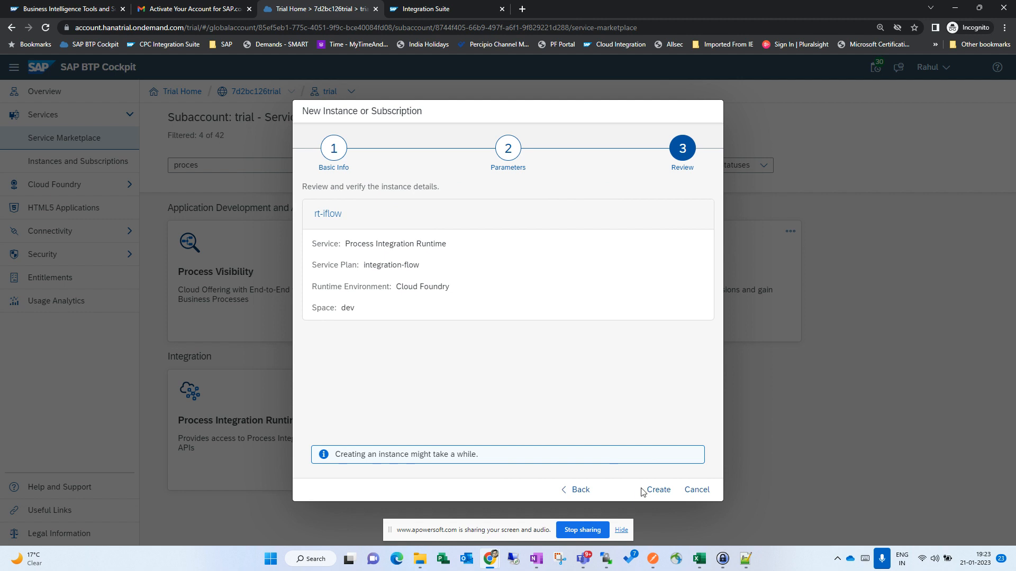
left_click(650, 488)
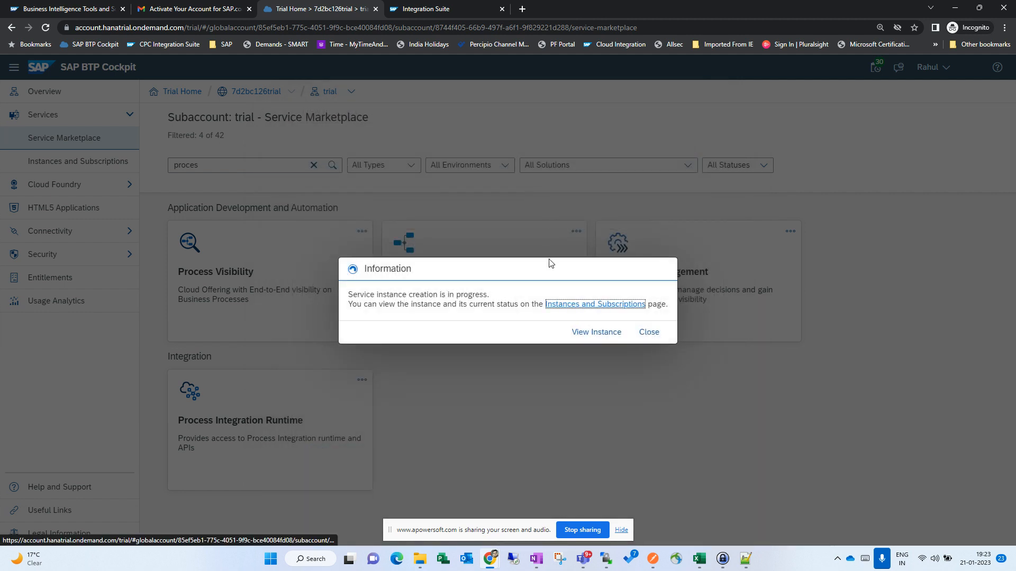
Check the new rt-iflow instance, then bring the Apowersoft recorder window to the front
left_click(582, 334)
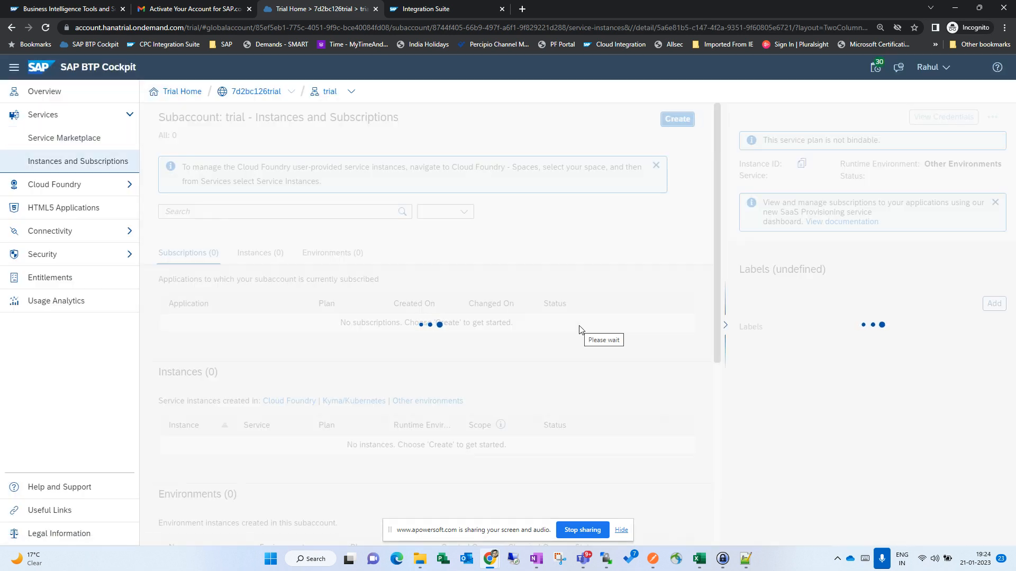
mouse_move(496, 565)
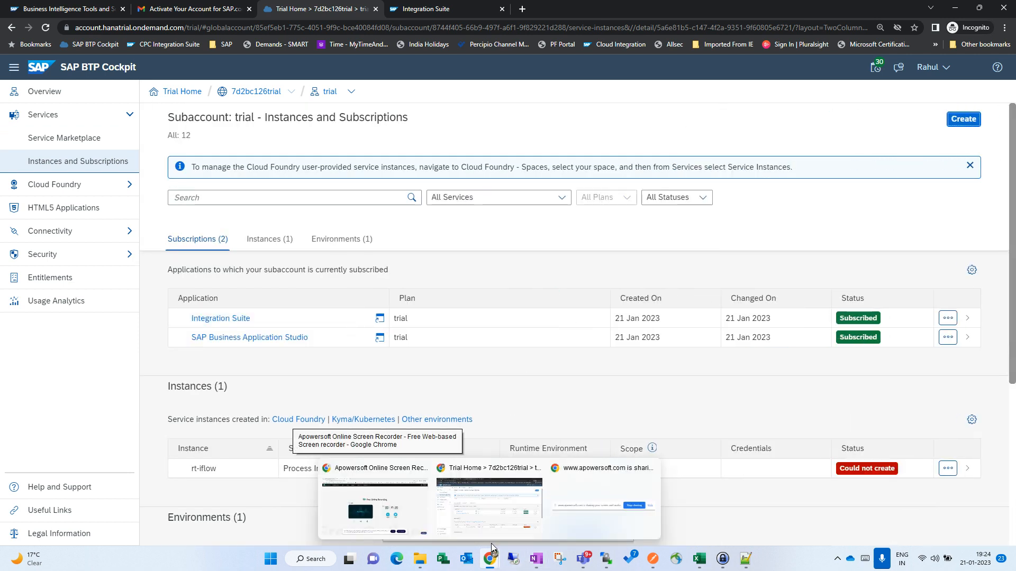
left_click(420, 512)
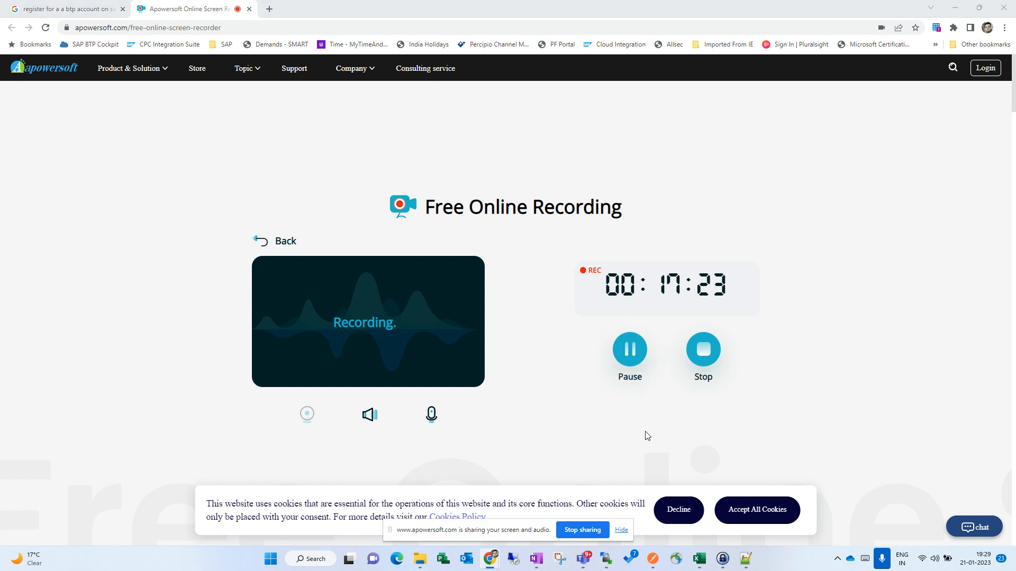
Close What's New with 'Don't show this message until the next update' ticked, then return to the cockpit tab
key("alt+Tab")
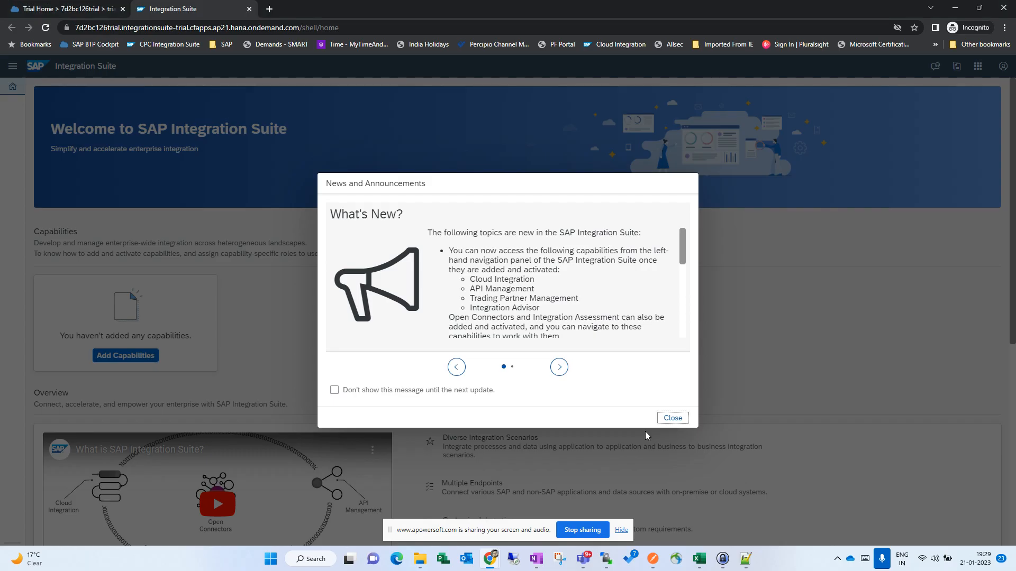
left_click(402, 392)
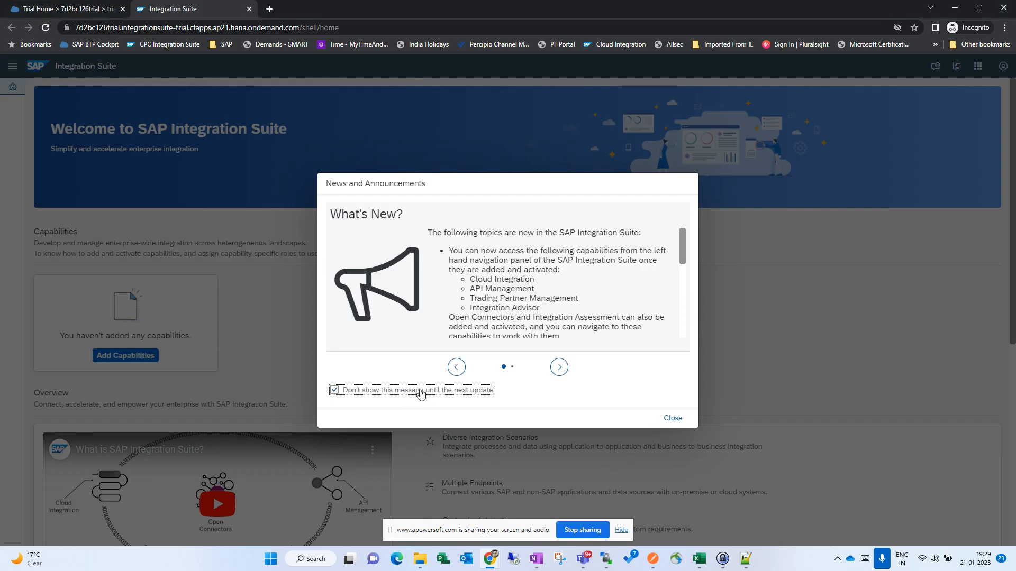
left_click(675, 423)
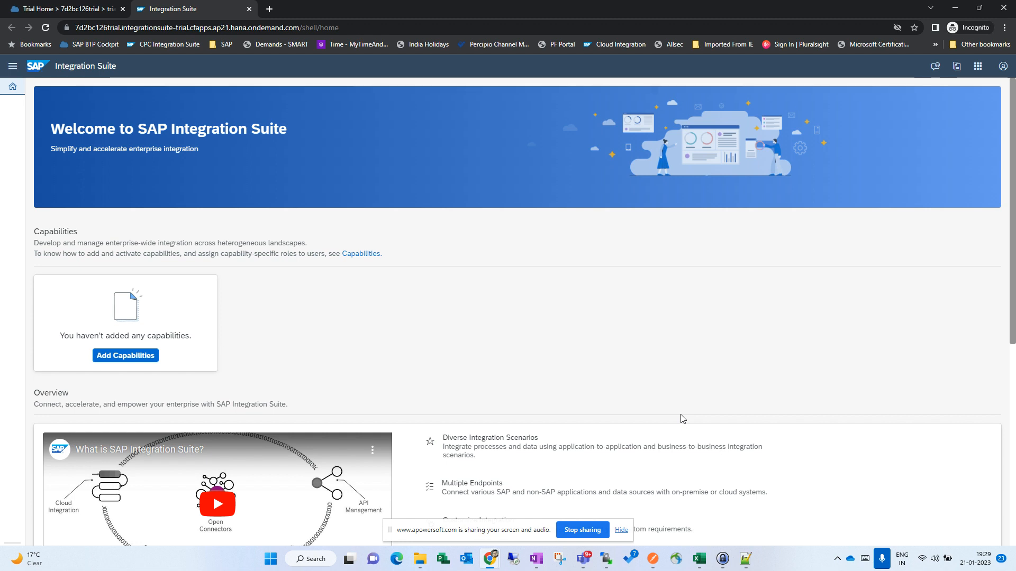
left_click(96, 9)
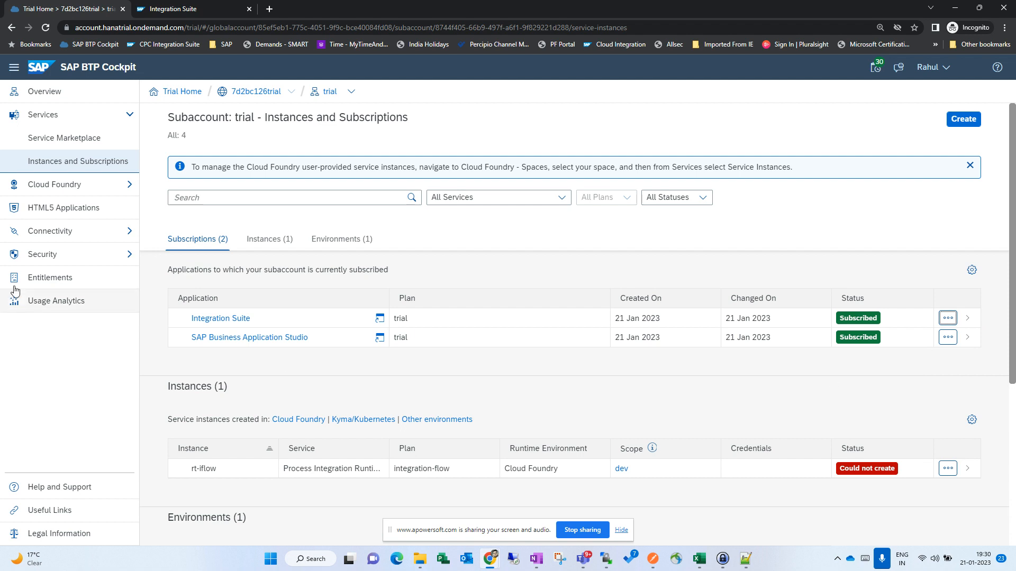
Open the trial user under Security > Users and view its Integration_Provisioner and Subaccount Administrator role collections
left_click(43, 254)
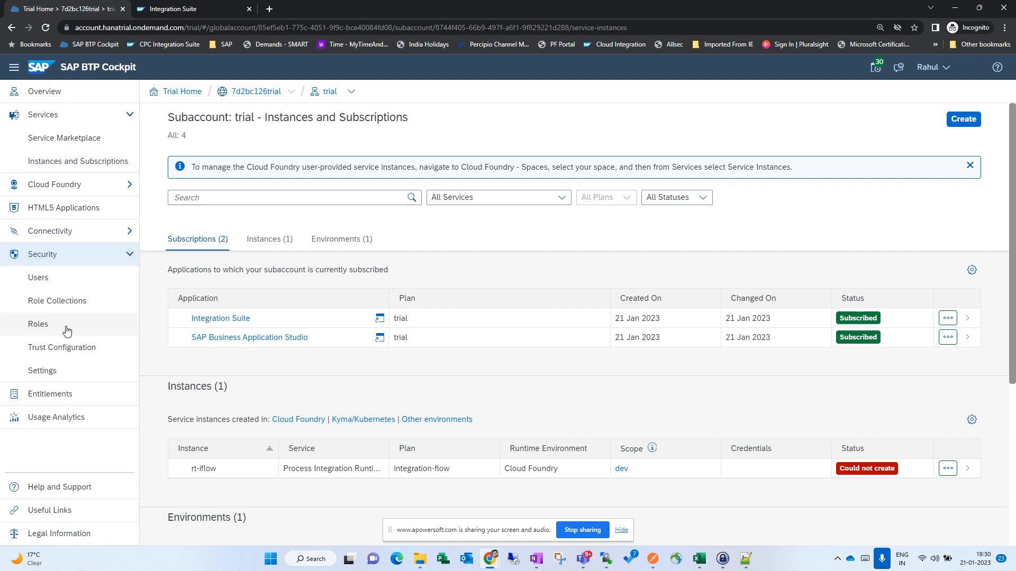
left_click(61, 280)
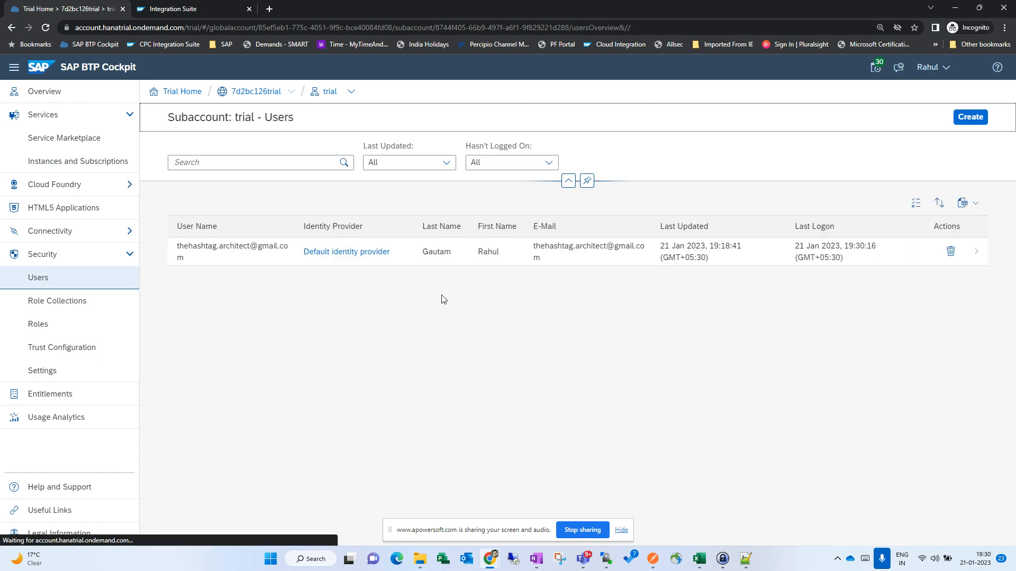
left_click(209, 260)
scroll(790, 374, "down", 5)
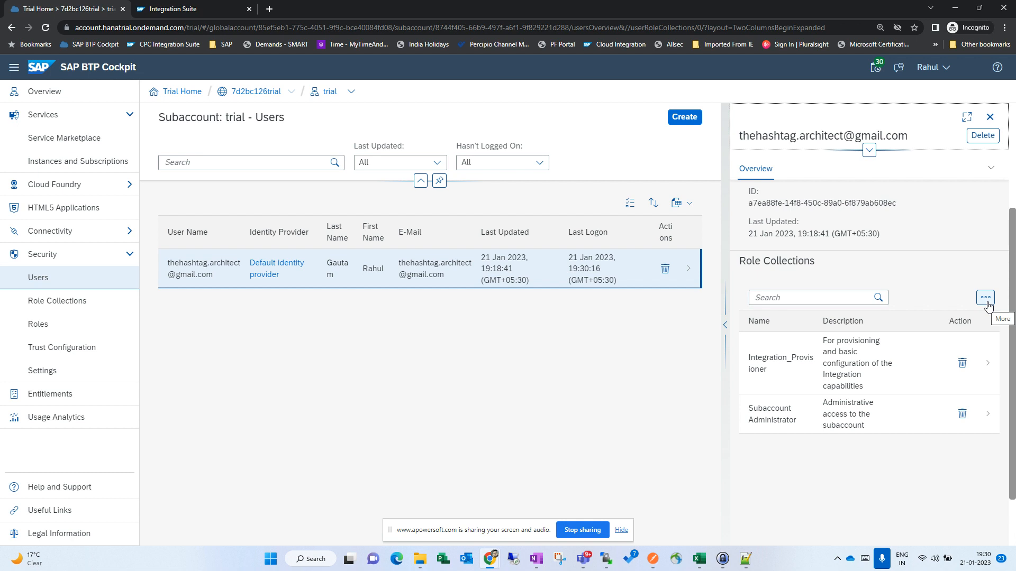
left_click(986, 301)
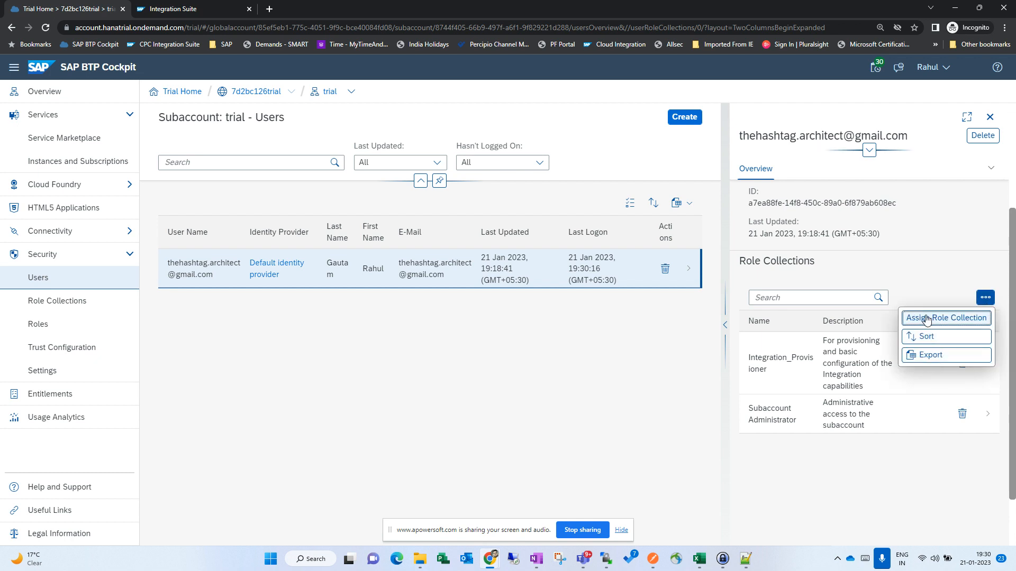
left_click(959, 234)
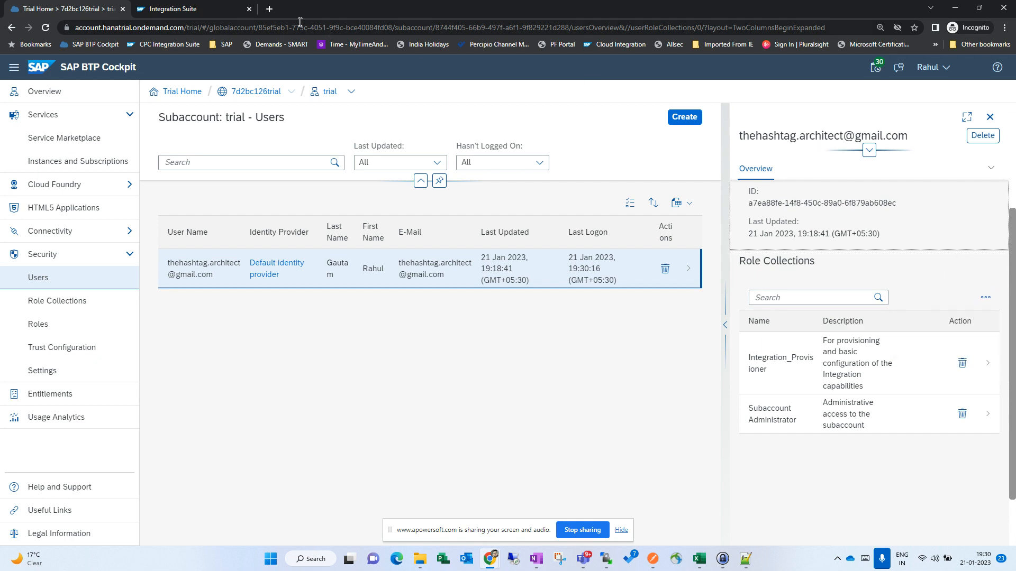
Add capabilities: select Cloud Integration, Open Connectors, Trading Partner Management and API Management
left_click(176, 7)
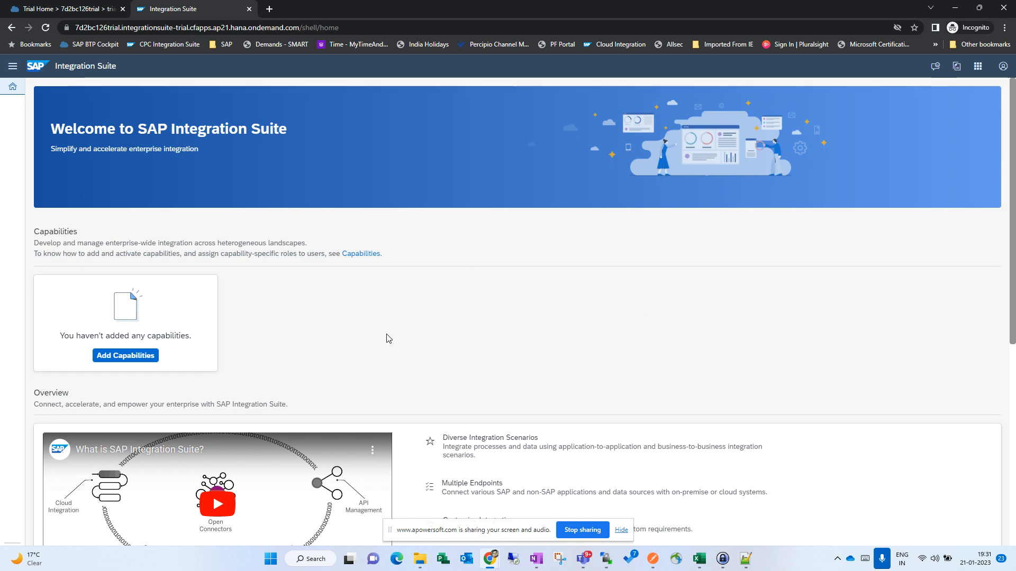
left_click(136, 362)
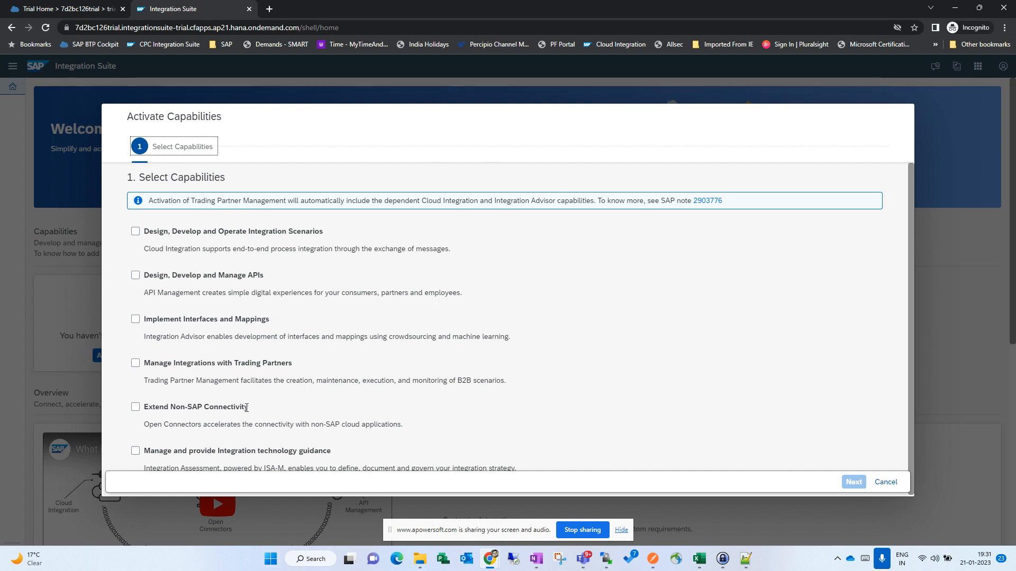
scroll(423, 410, "down", 1)
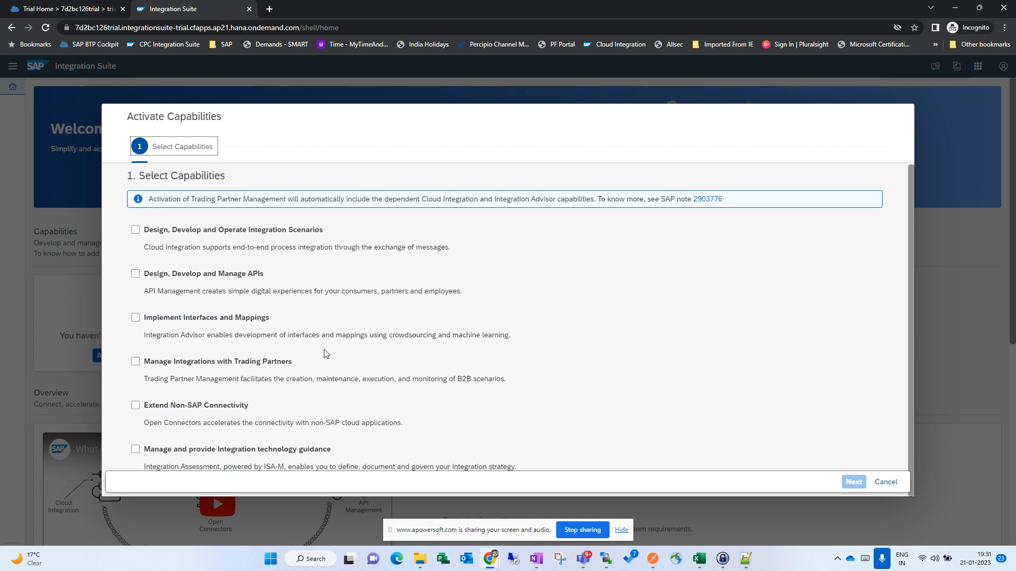
left_click(136, 231)
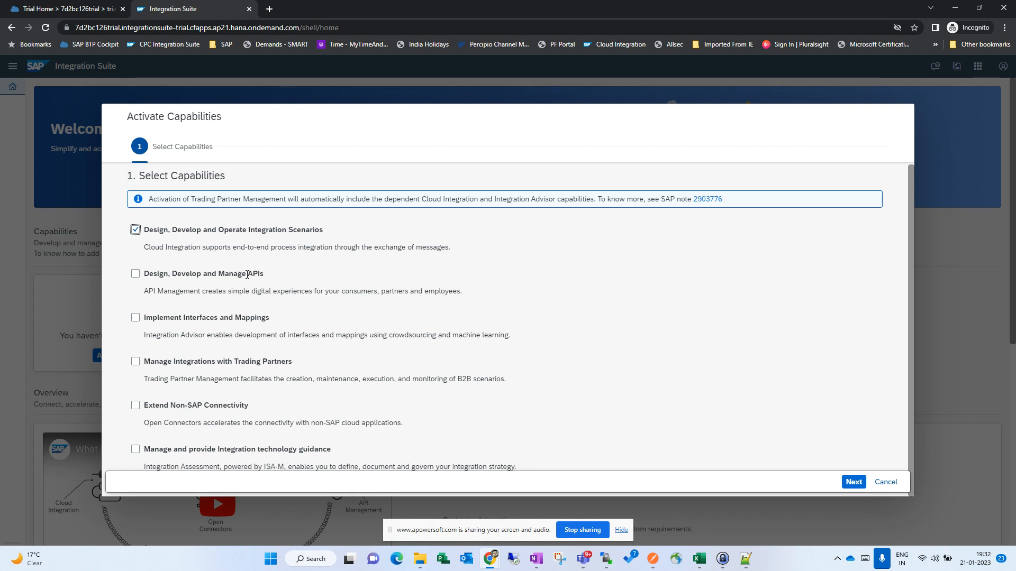
left_click_drag(274, 276, 141, 275)
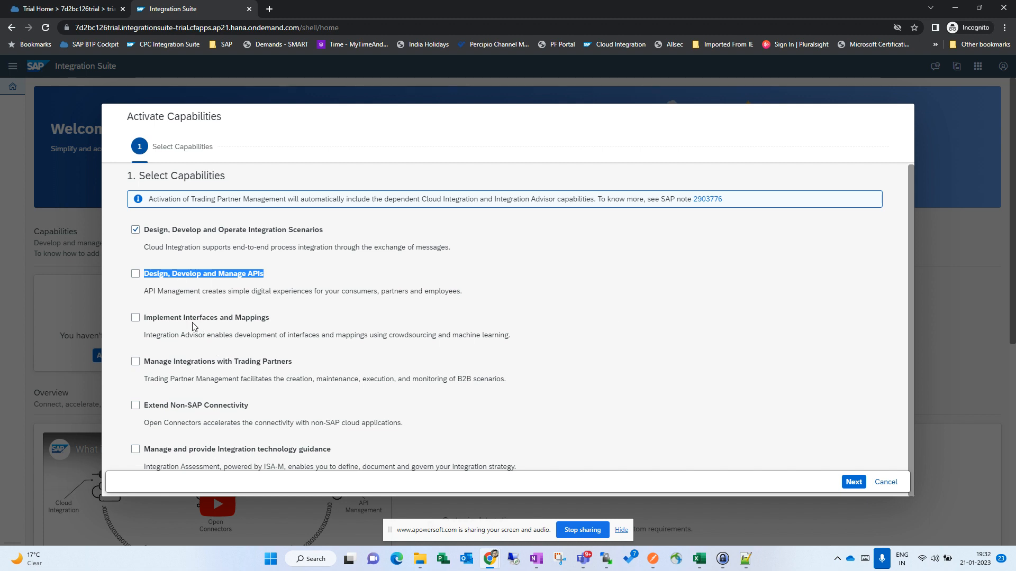
left_click_drag(186, 320, 284, 325)
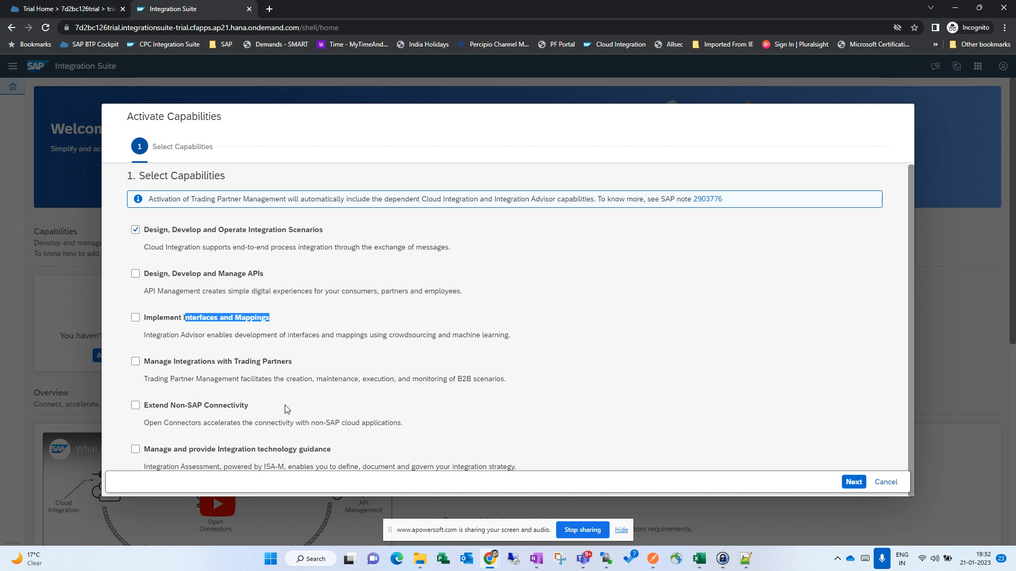
left_click(135, 406)
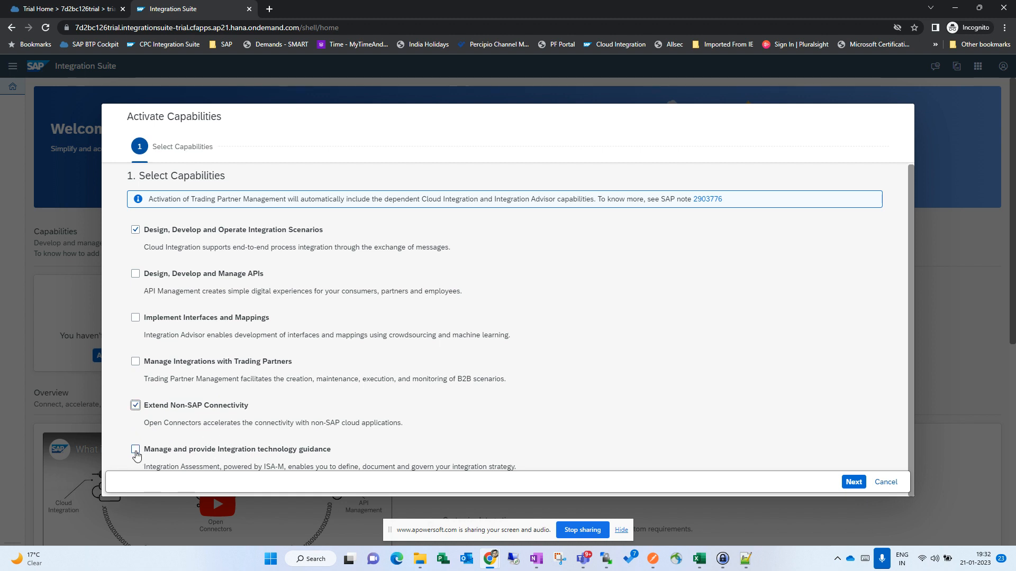
left_click(136, 362)
left_click(135, 275)
Step through configuration, enable API Business Hub Enterprise, and activate the selected capabilities
left_click(849, 483)
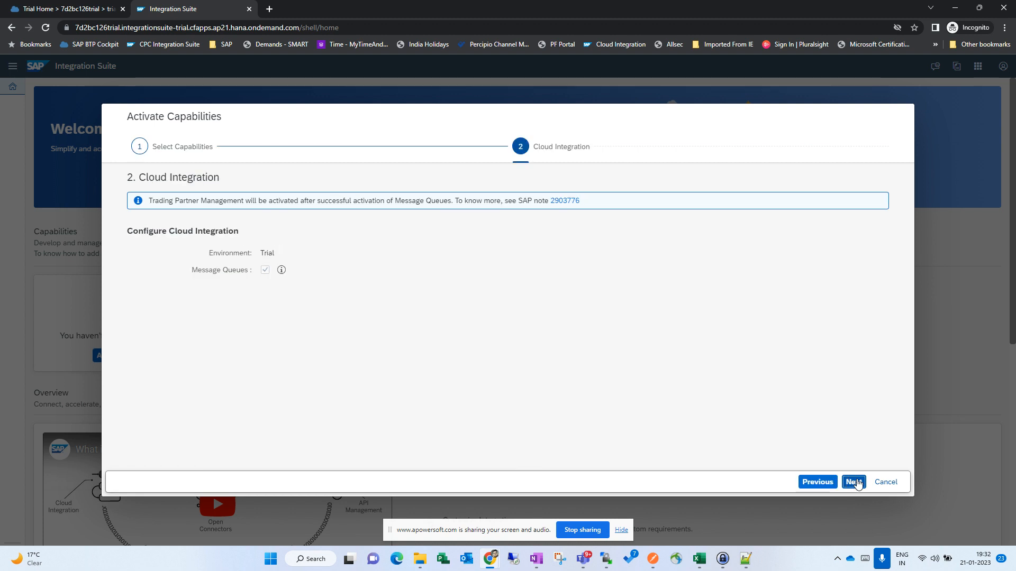
left_click(854, 482)
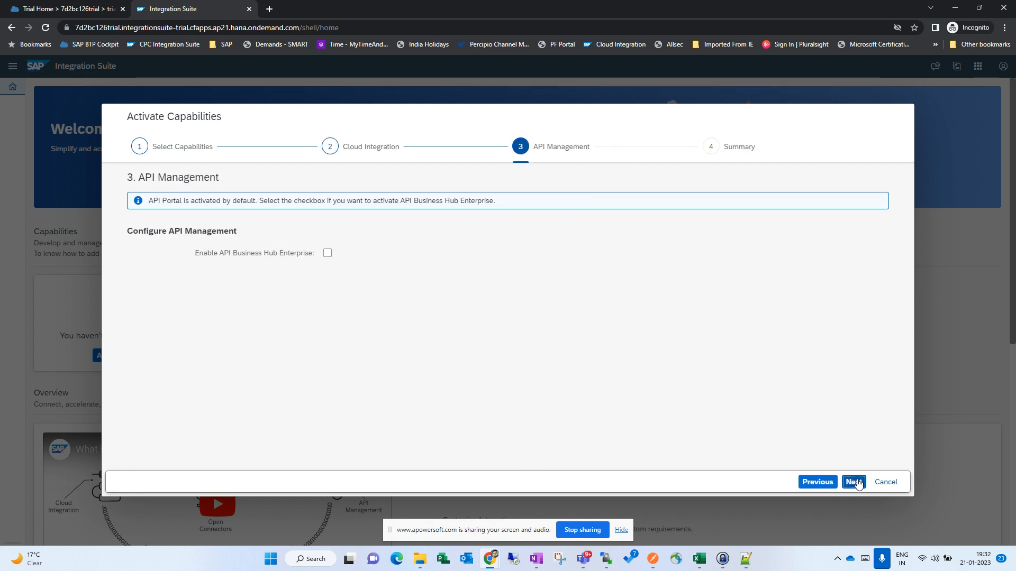
left_click(327, 254)
left_click(853, 482)
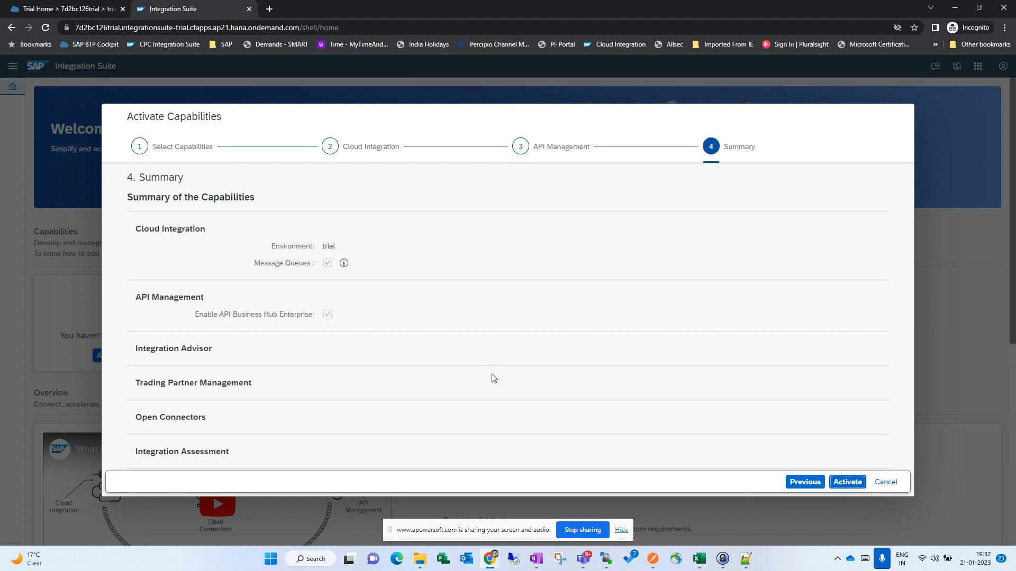
left_click(847, 482)
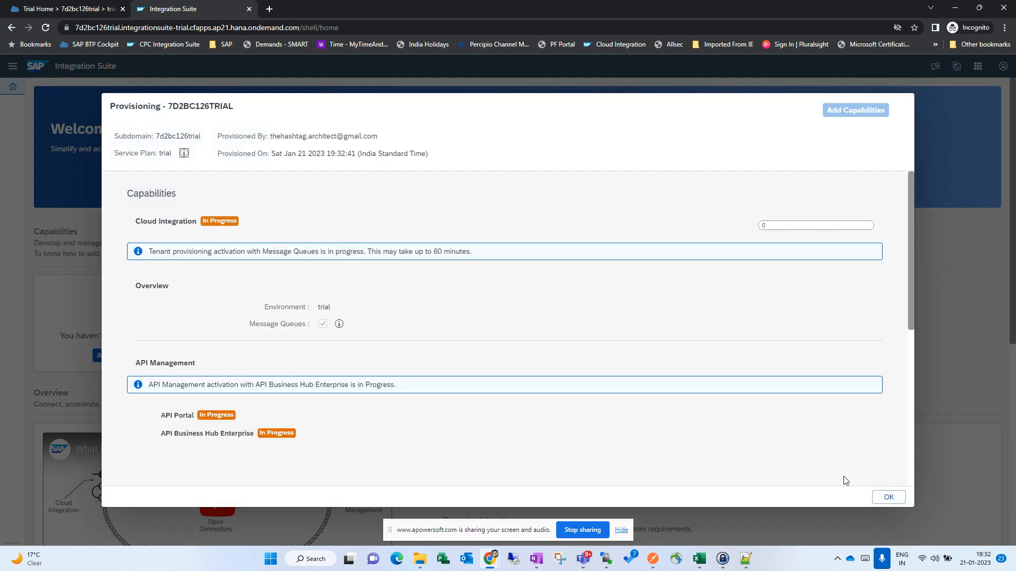
scroll(400, 389, "down", 7)
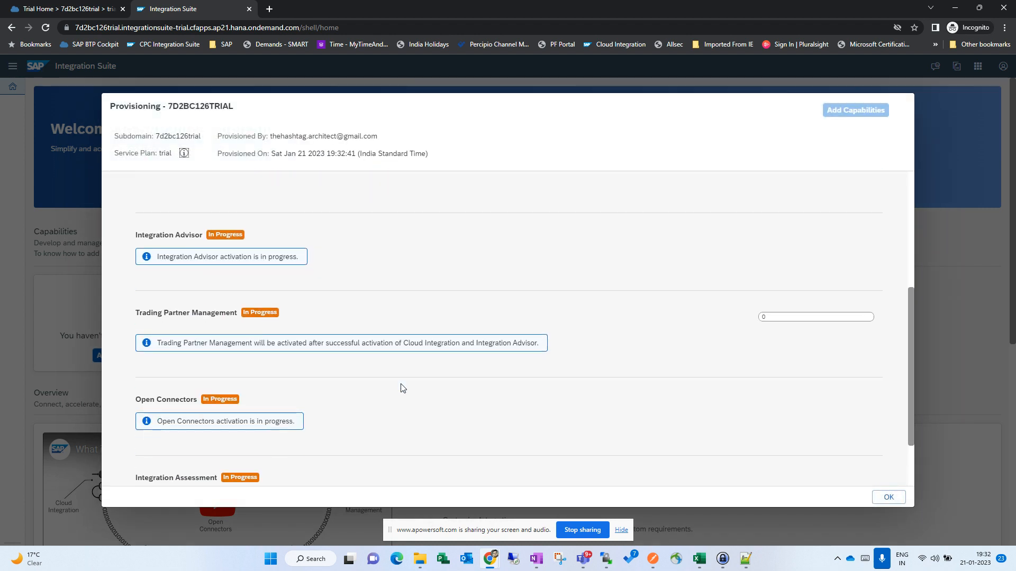
scroll(402, 387, "up", 6)
scroll(401, 387, "up", 1)
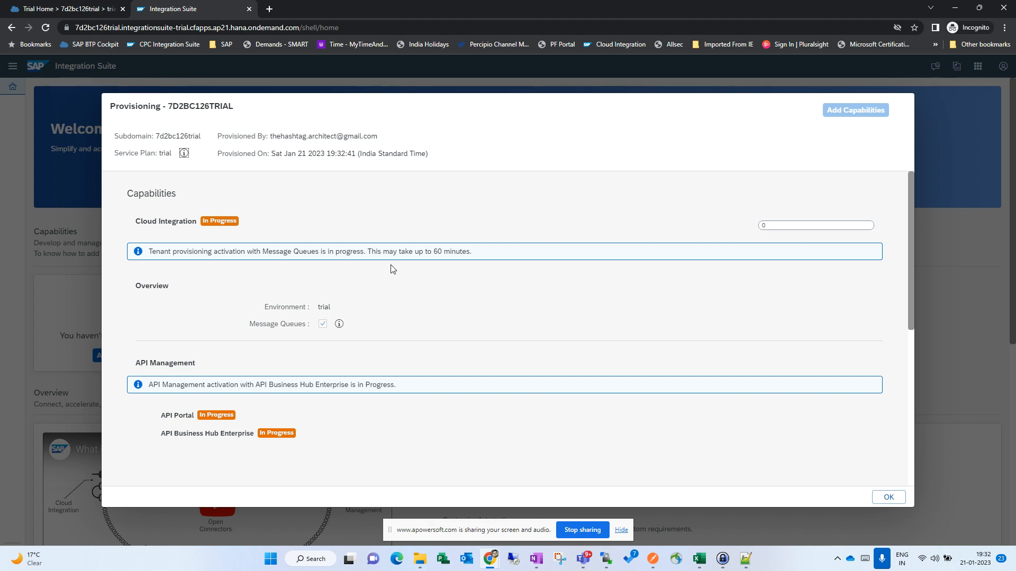
left_click_drag(393, 251, 477, 250)
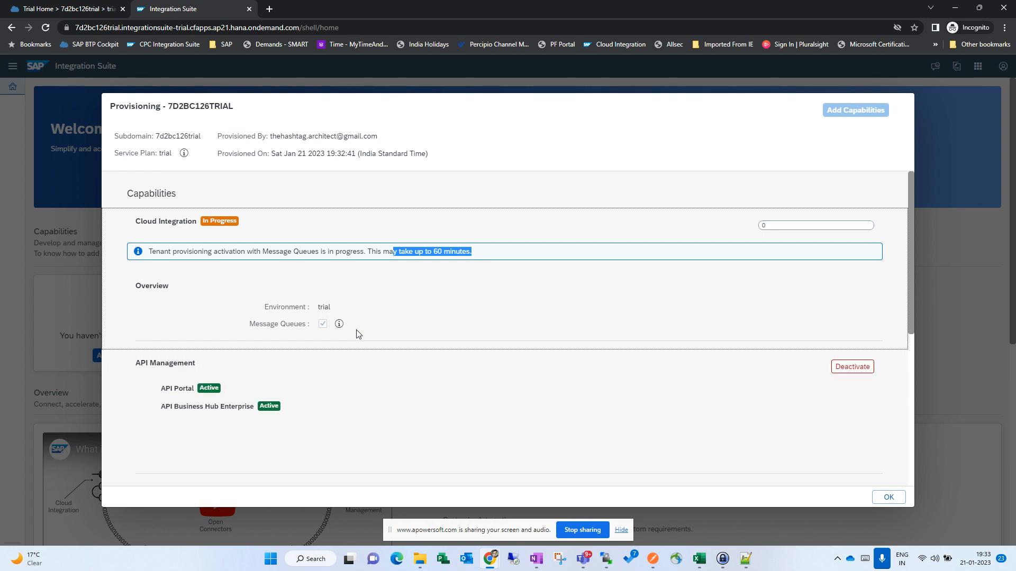
scroll(359, 334, "down", 5)
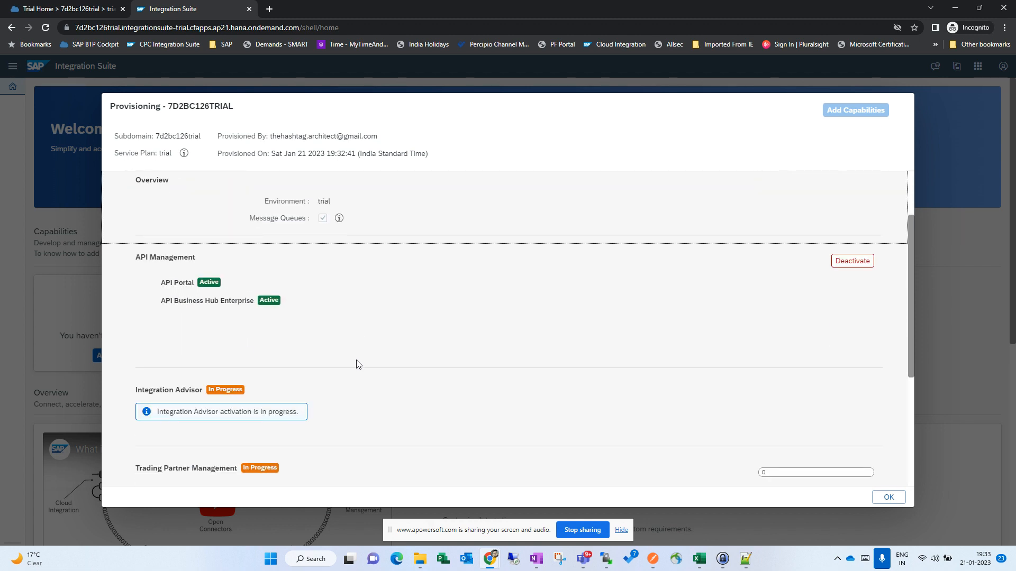
scroll(358, 372, "up", 4)
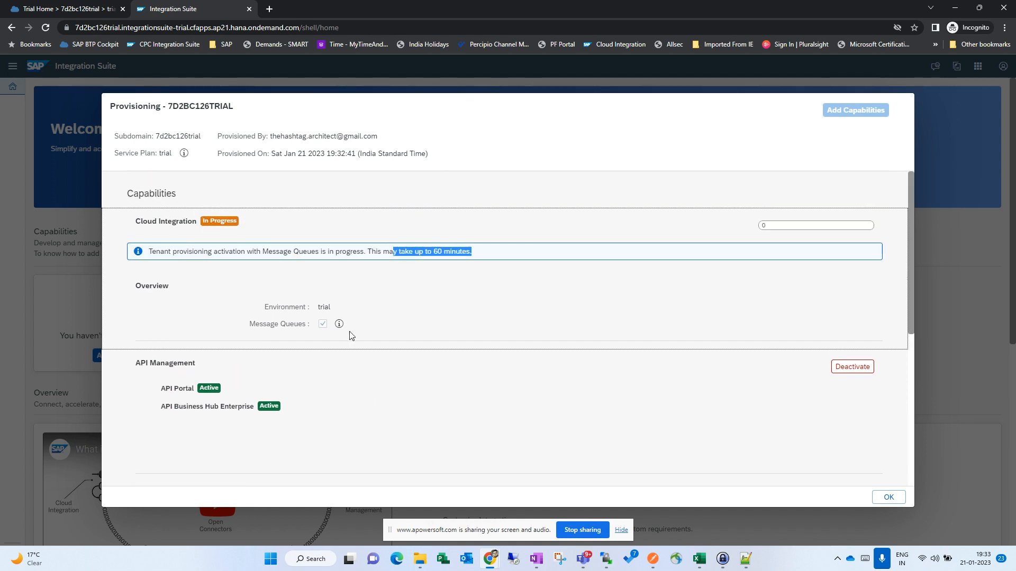
scroll(335, 367, "down", 6)
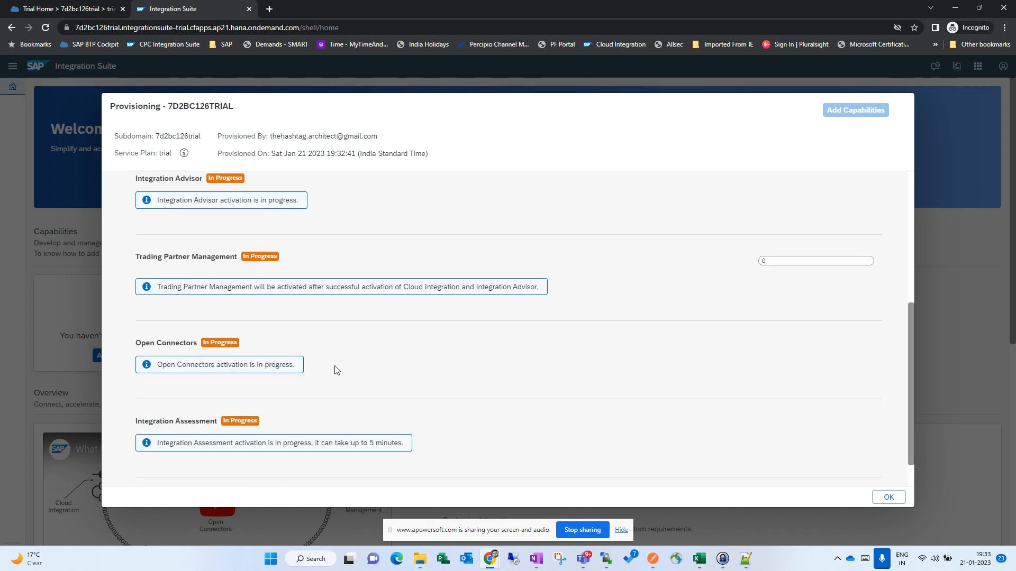
scroll(335, 369, "up", 3)
scroll(335, 370, "up", 3)
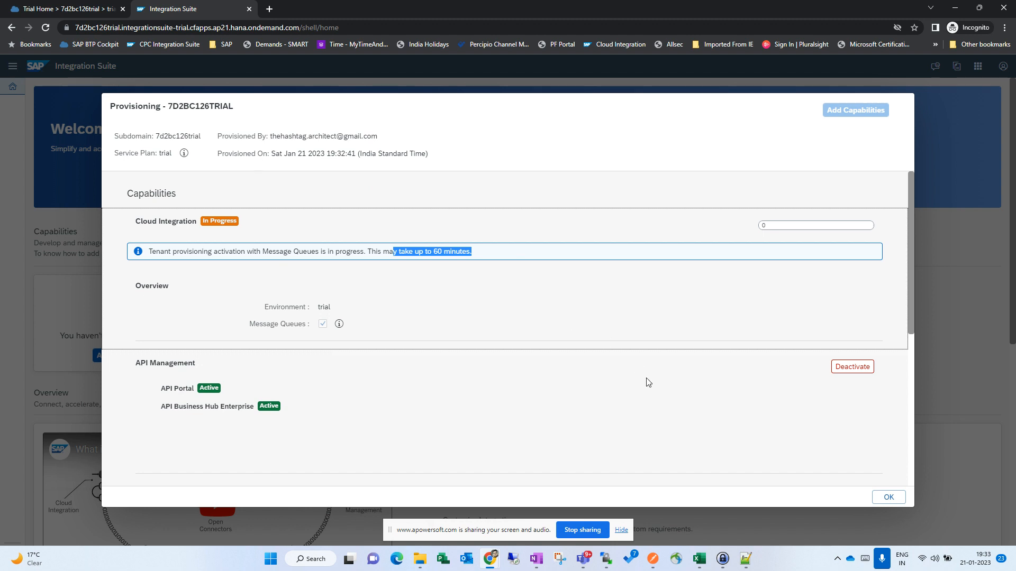
scroll(323, 385, "down", 5)
scroll(321, 386, "down", 2)
scroll(317, 386, "up", 7)
Switch back to the browser and review Cloud Integration's status in the Provisioning dialog
key("alt+Tab")
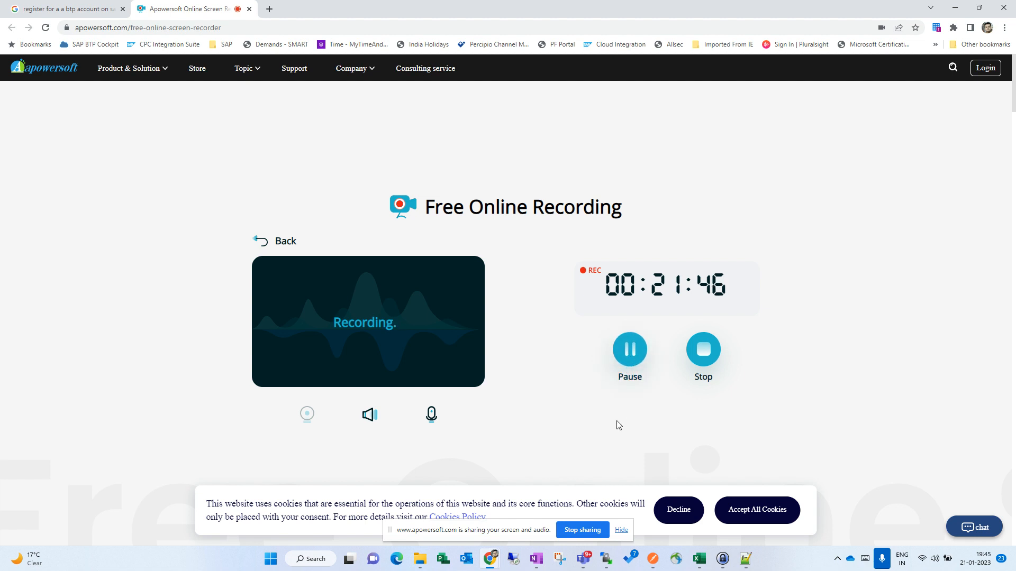
key("alt+Tab")
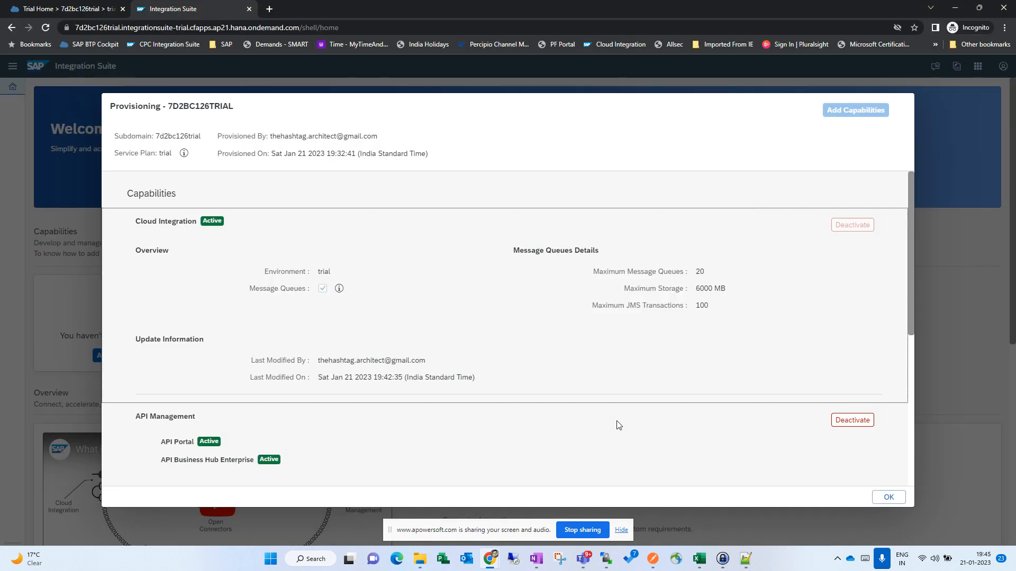
scroll(438, 377, "down", 10)
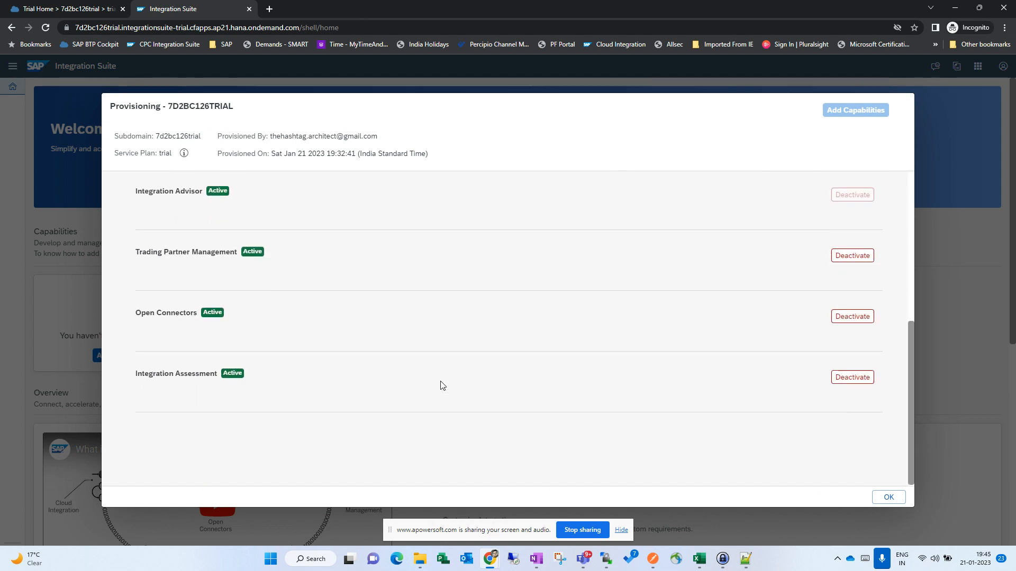
scroll(441, 384, "up", 10)
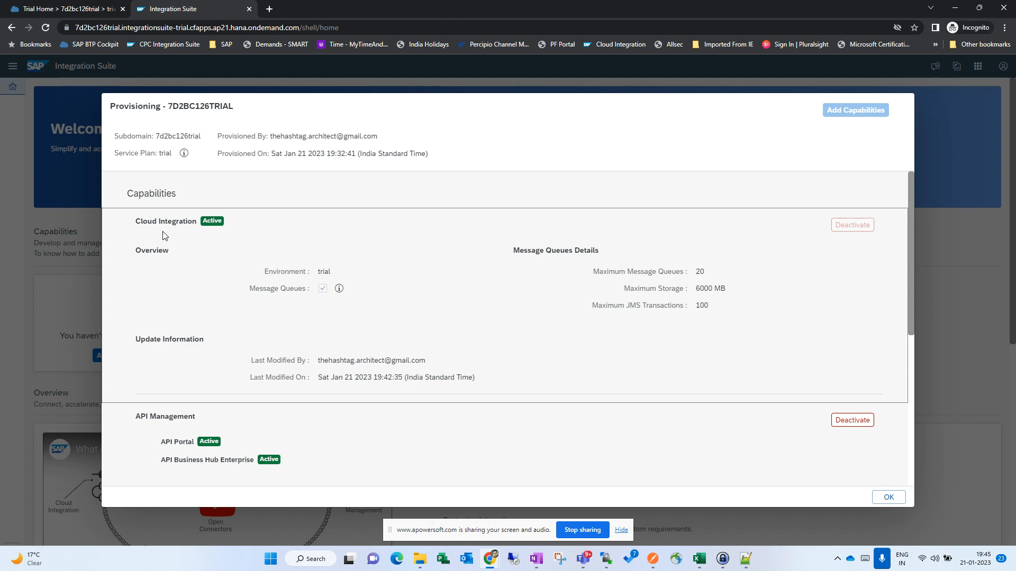
left_click_drag(159, 222, 204, 222)
left_click(343, 325)
Scroll through the remaining capabilities to confirm each is Active, then close the dialog with OK
scroll(385, 355, "down", 1)
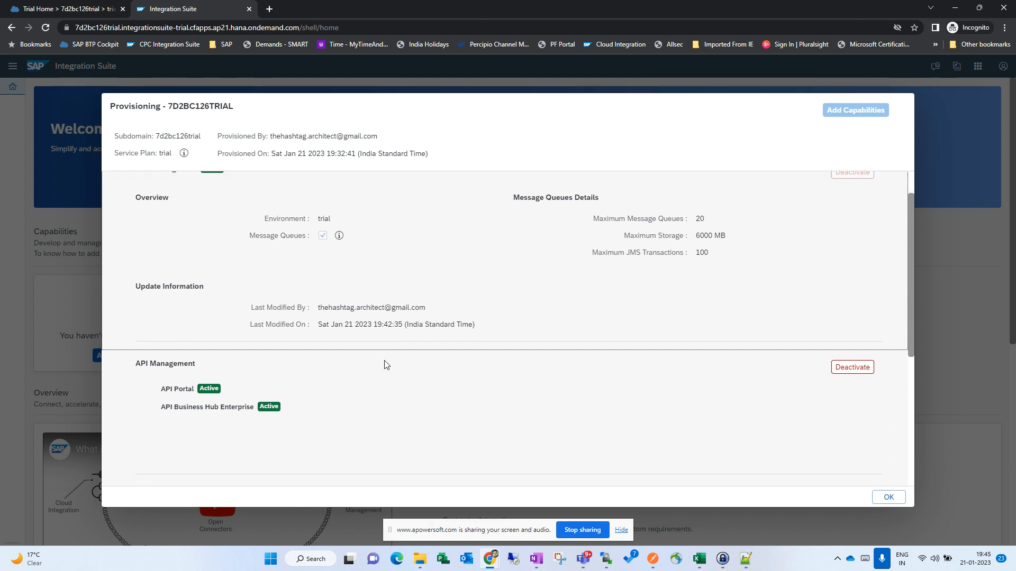
scroll(385, 365, "down", 5)
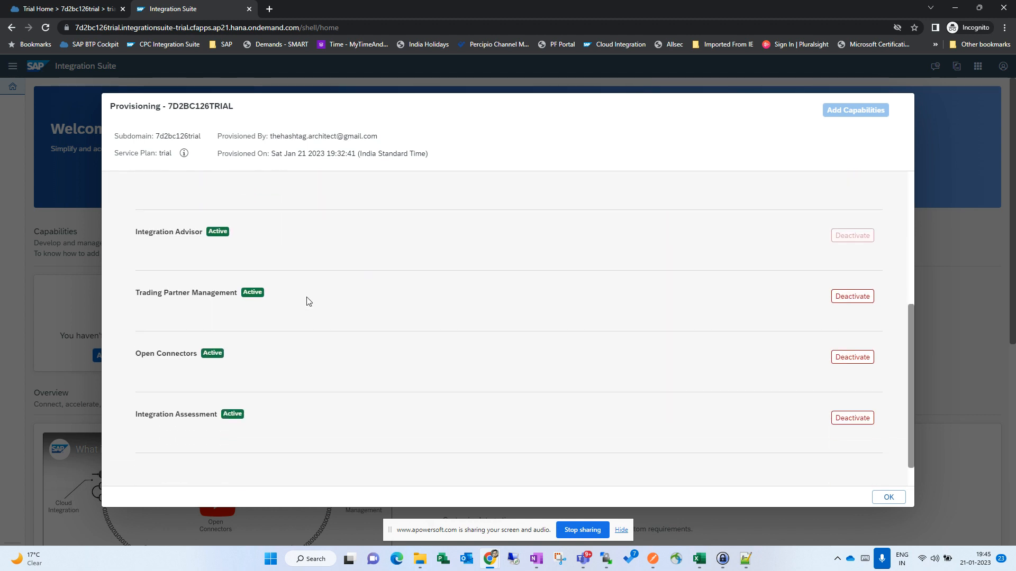
scroll(308, 301, "up", 3)
scroll(308, 301, "down", 1)
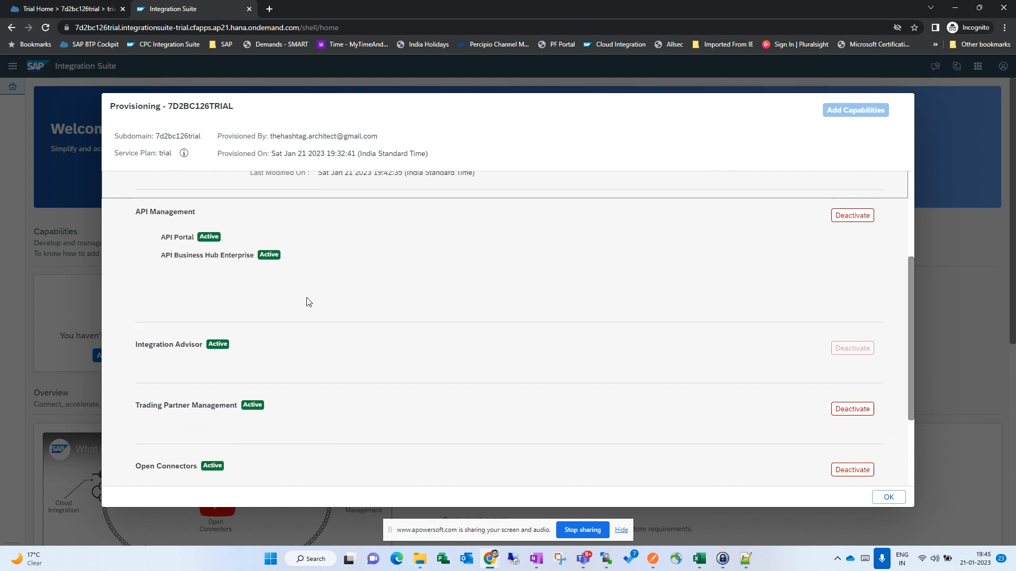
scroll(345, 348, "down", 5)
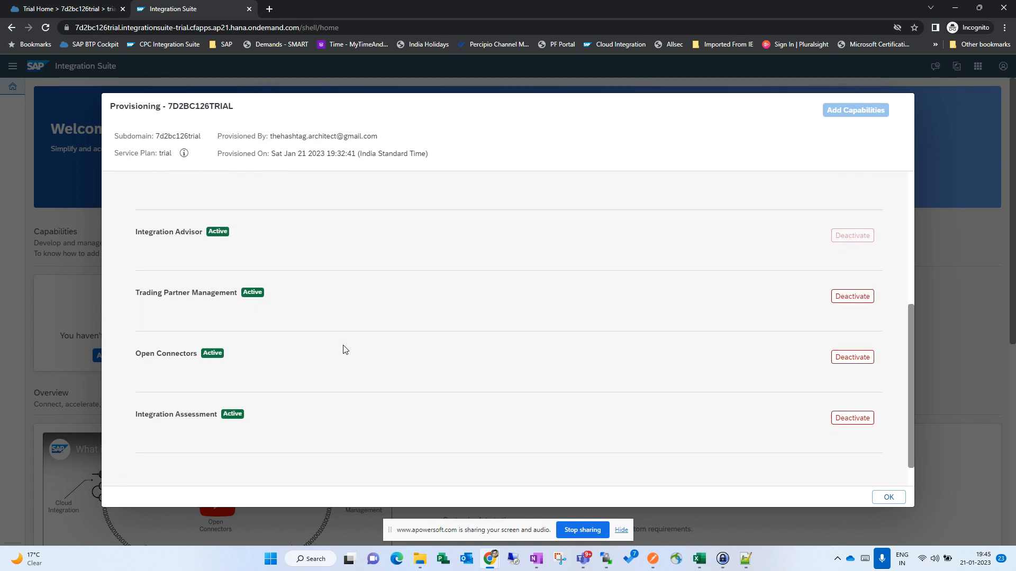
scroll(501, 416, "up", 6)
scroll(501, 416, "up", 3)
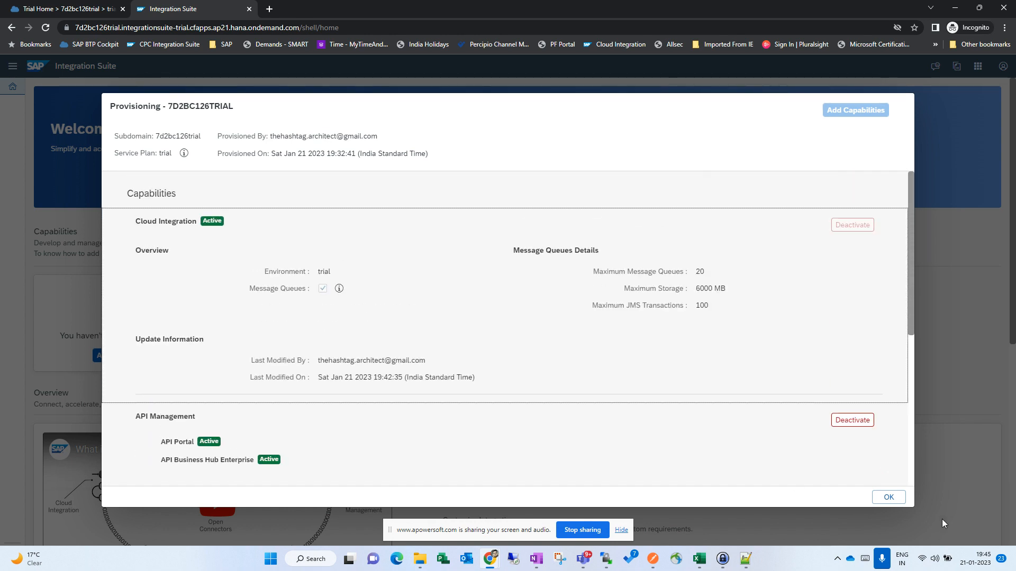
left_click(893, 499)
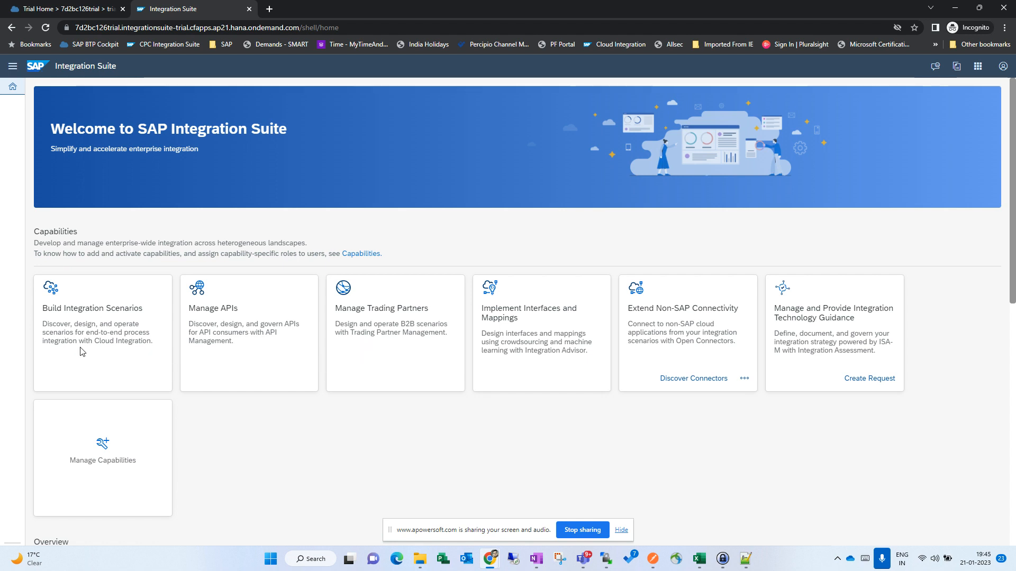
Highlight the Build Integration Scenarios tile's description text
left_click(119, 302)
double_click(116, 321)
left_click(341, 502)
triple_click(141, 334)
Reload the home page, review the capability tiles, and switch to the Apowersoft recorder window
left_click(14, 88)
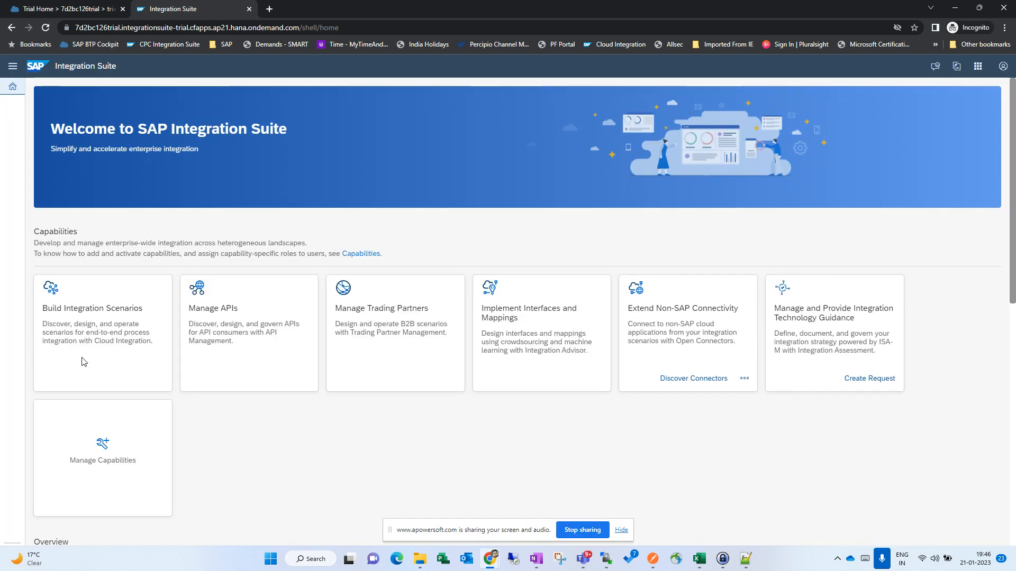
scroll(105, 354, "down", 4)
scroll(105, 355, "up", 4)
left_click(105, 355)
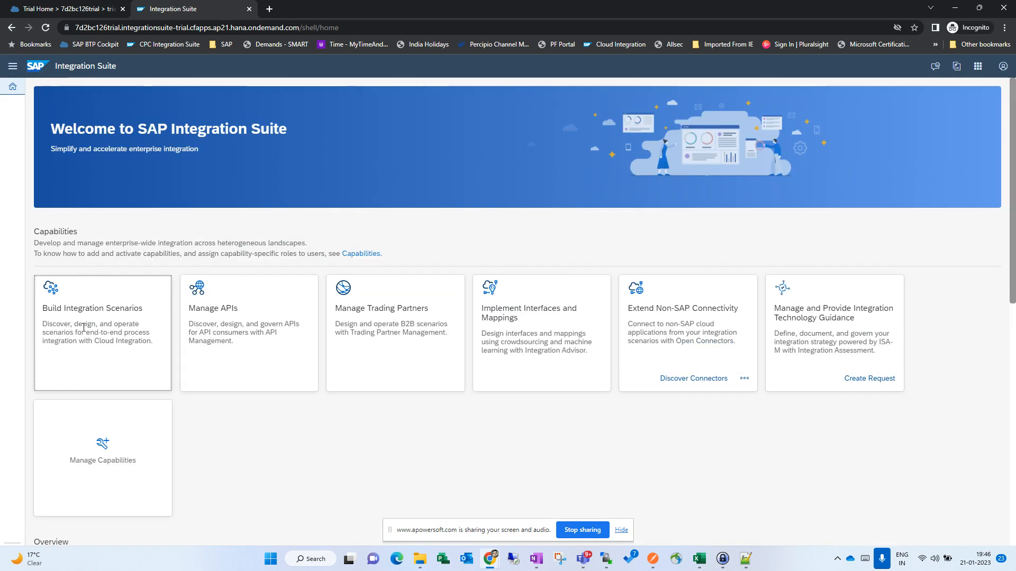
left_click(13, 88)
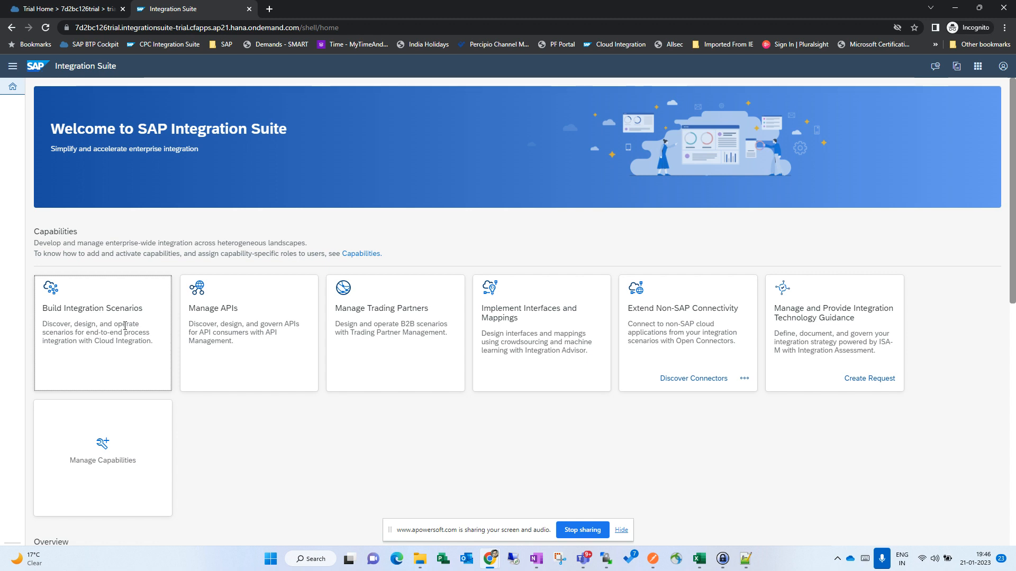
scroll(155, 323, "down", 3)
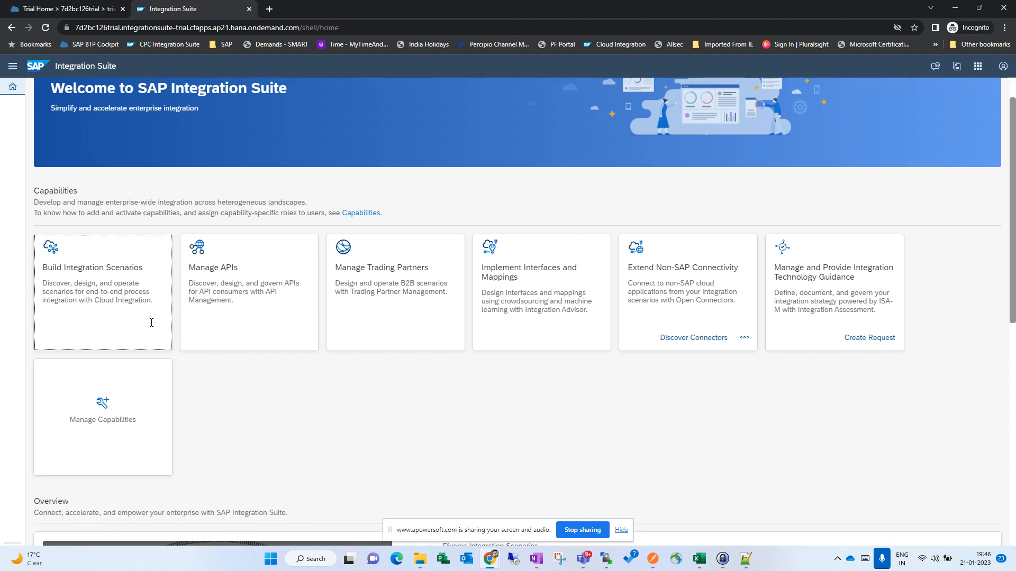
scroll(151, 331, "up", 2)
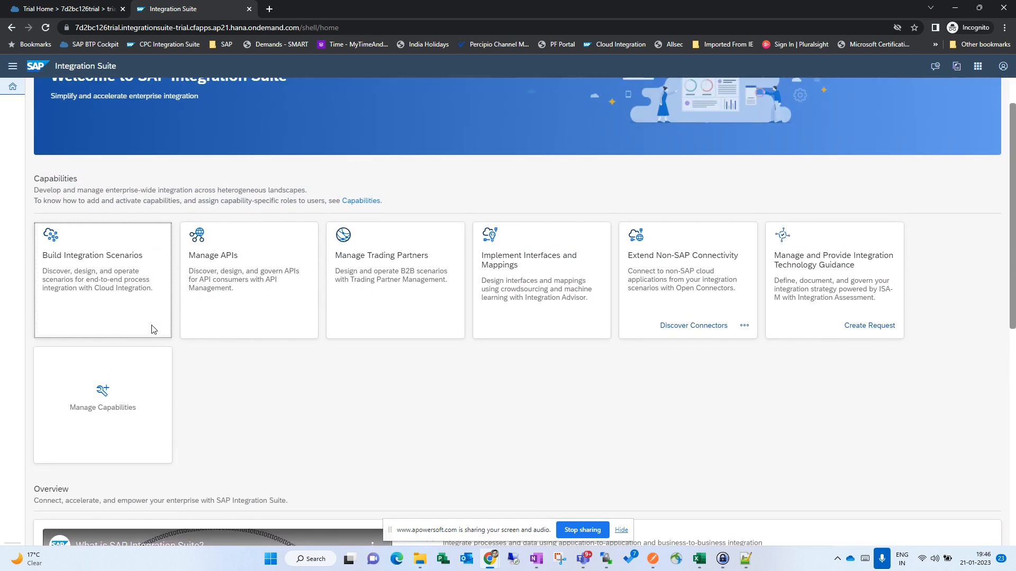
scroll(152, 331, "up", 1)
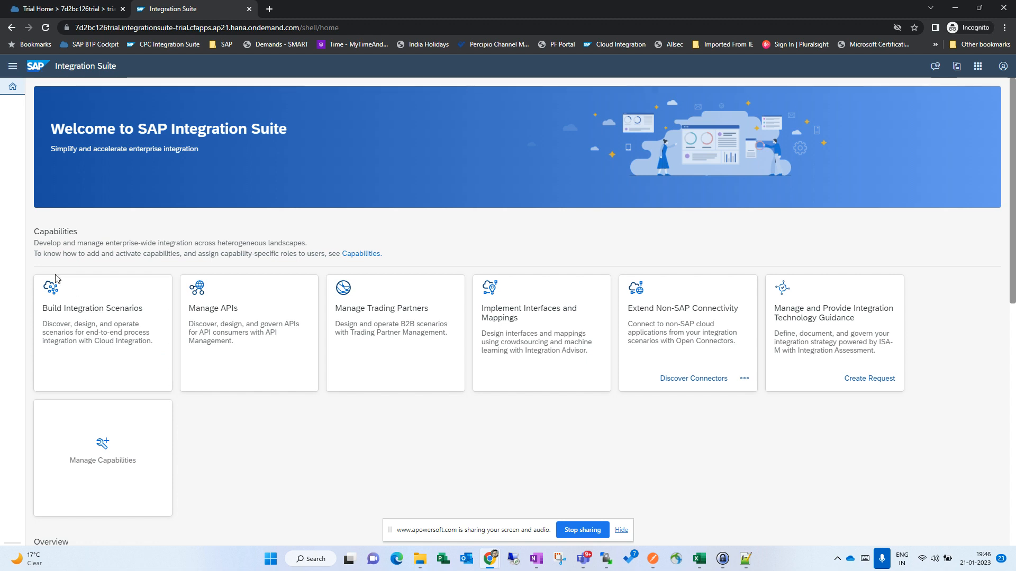
scroll(140, 338, "down", 3)
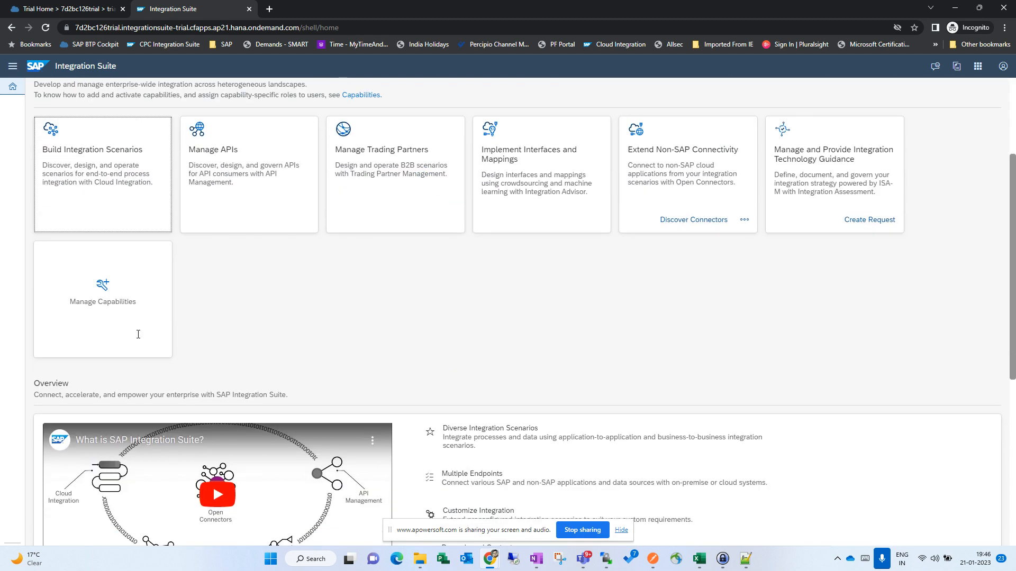
scroll(140, 339, "up", 3)
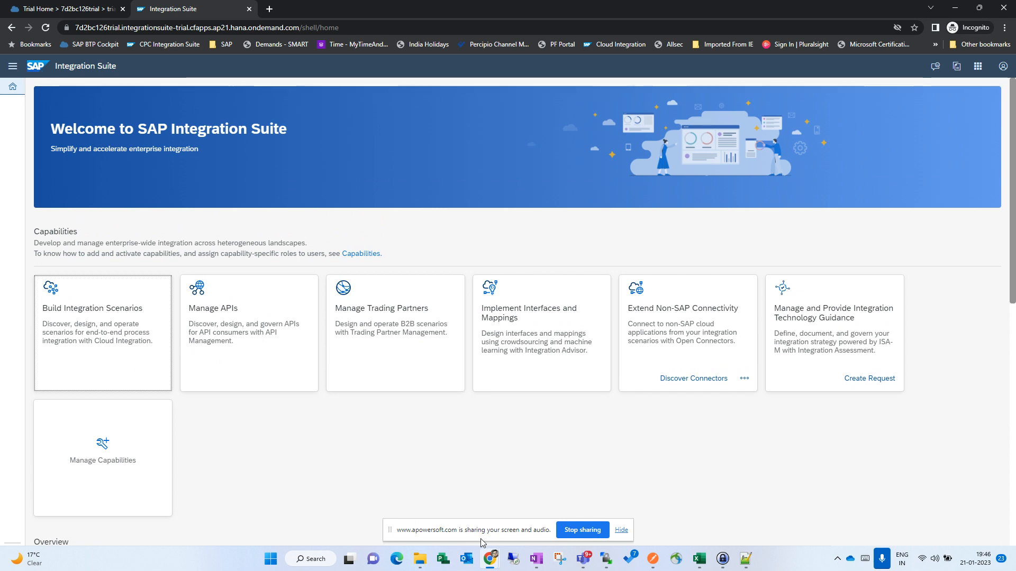
mouse_move(495, 562)
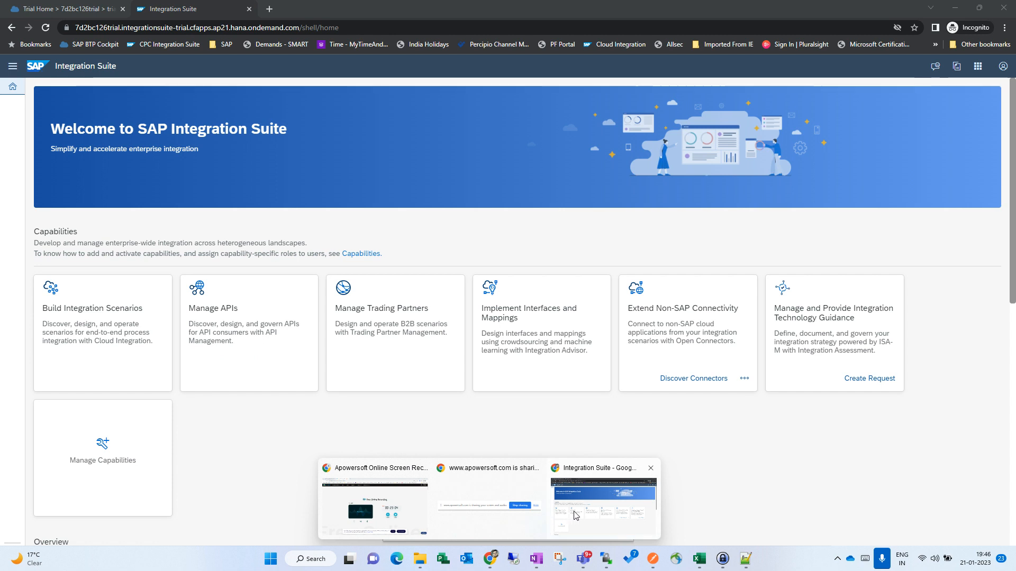
left_click(374, 505)
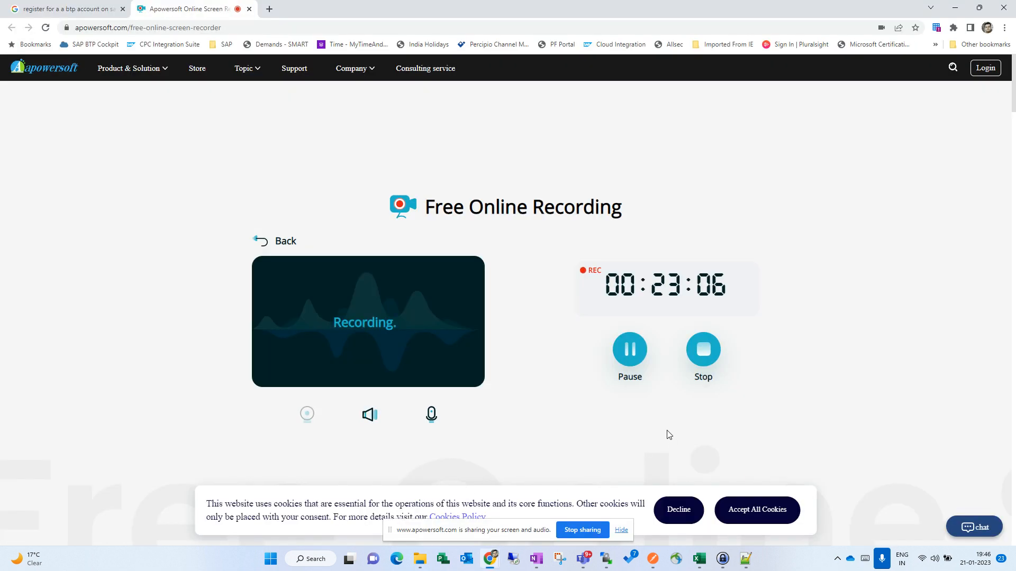